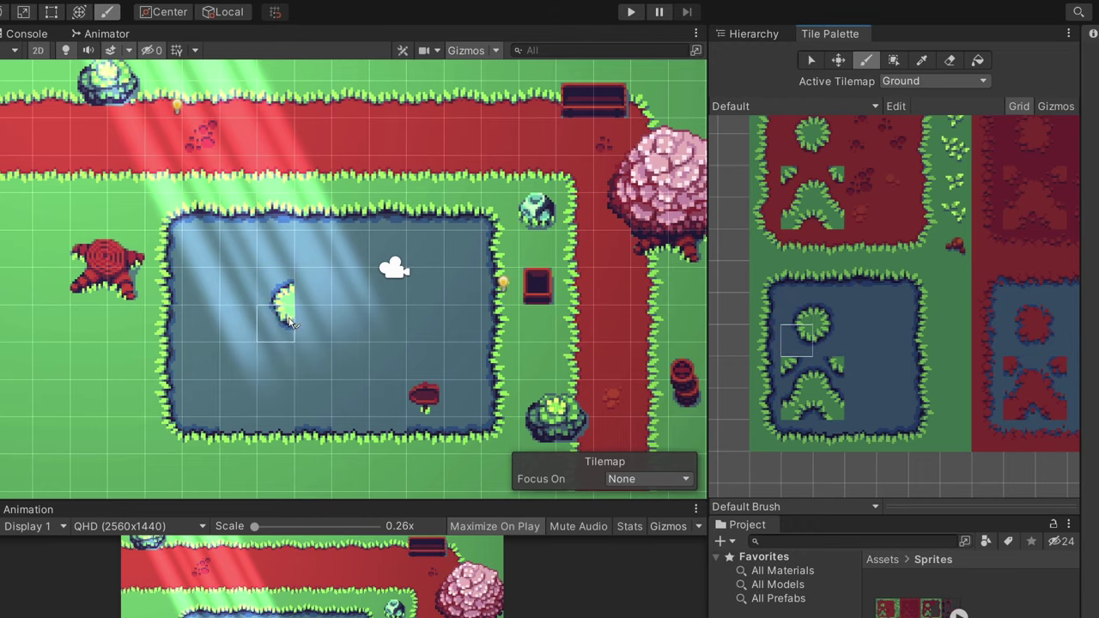
Step: Pick grass edge tiles from the Default palette and paint a small grass island inside the pond on the Ground tilemap
key(i)
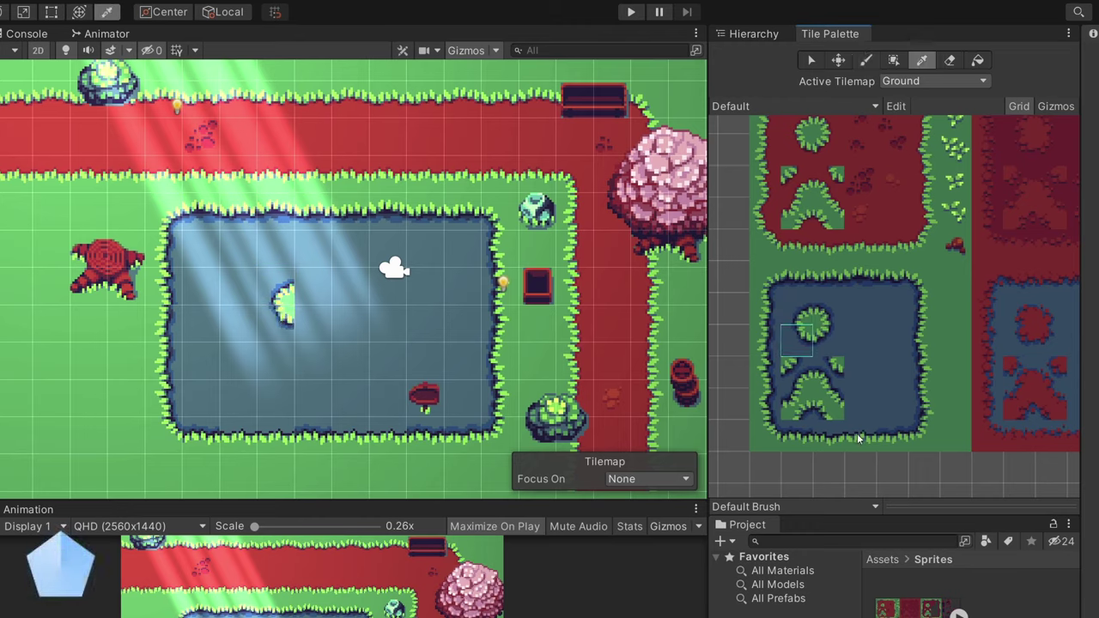
click(858, 438)
click(305, 293)
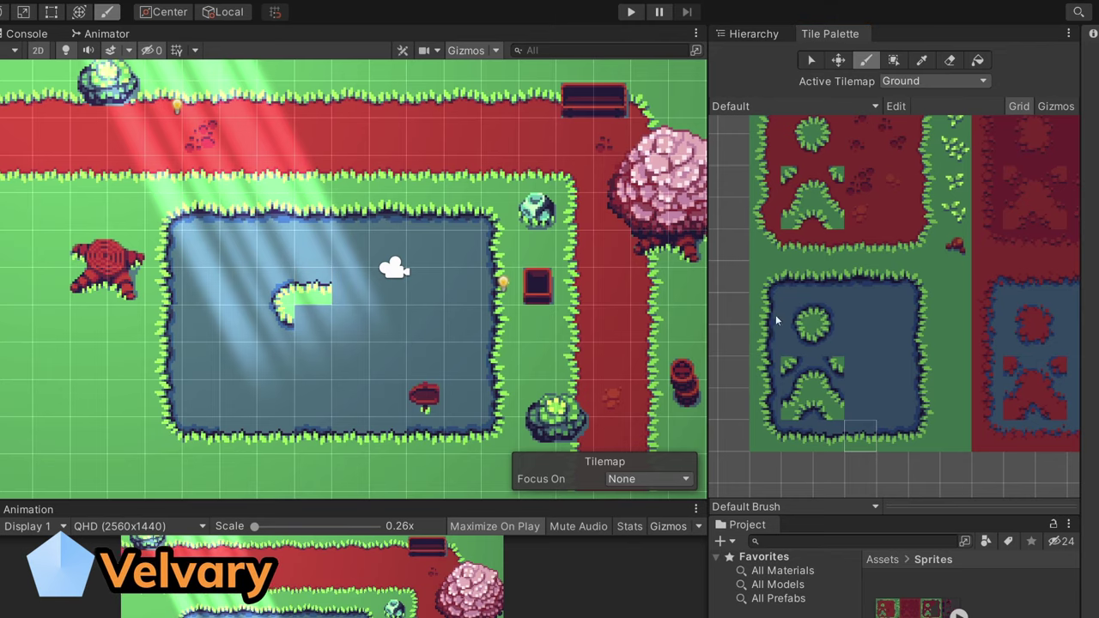
click(860, 277)
click(312, 324)
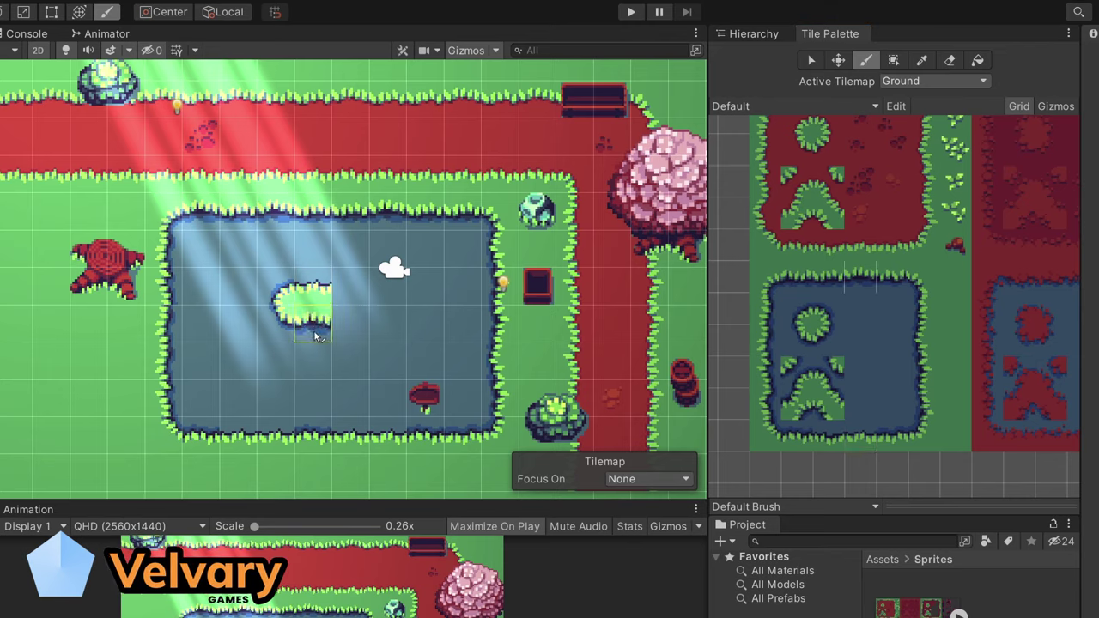
click(829, 309)
click(342, 293)
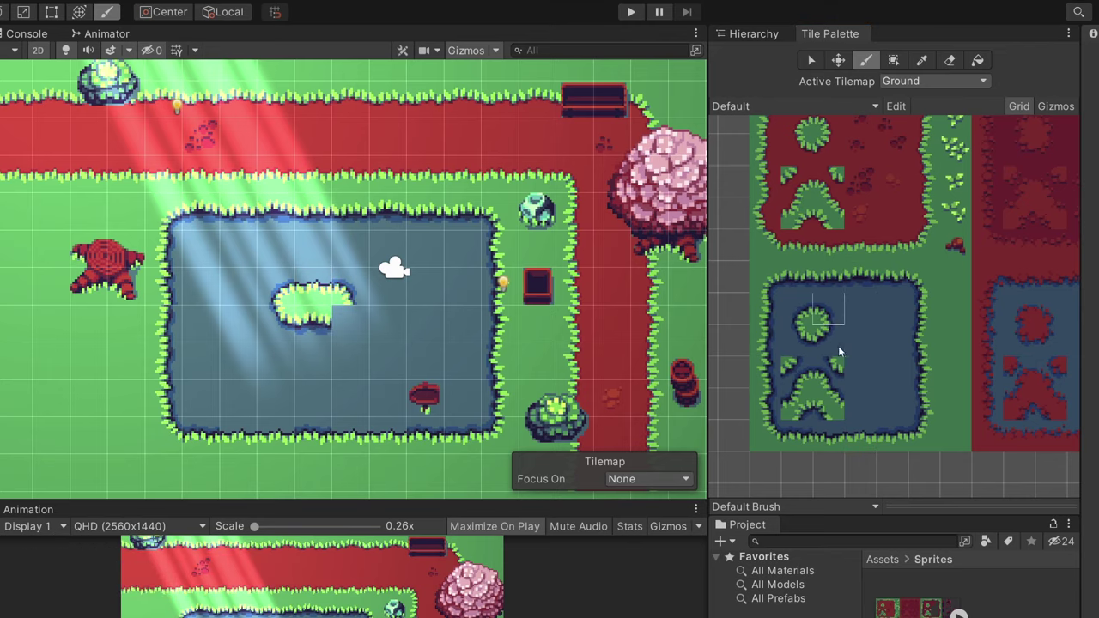
click(840, 352)
click(360, 317)
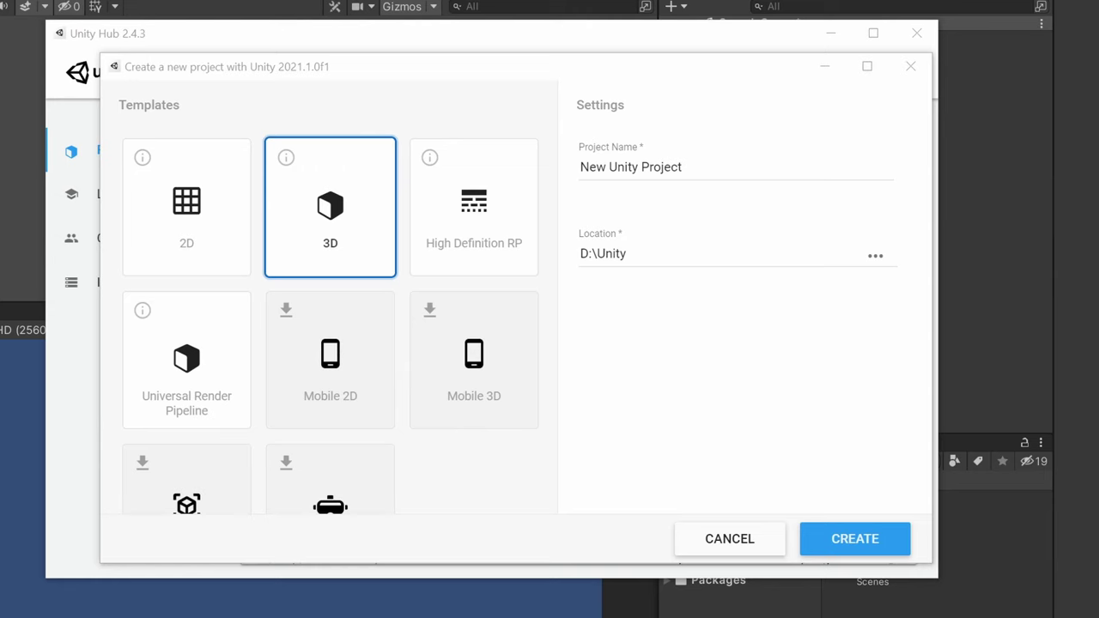
Step: In Unity Hub, choose the 2D template for the new project
click(187, 215)
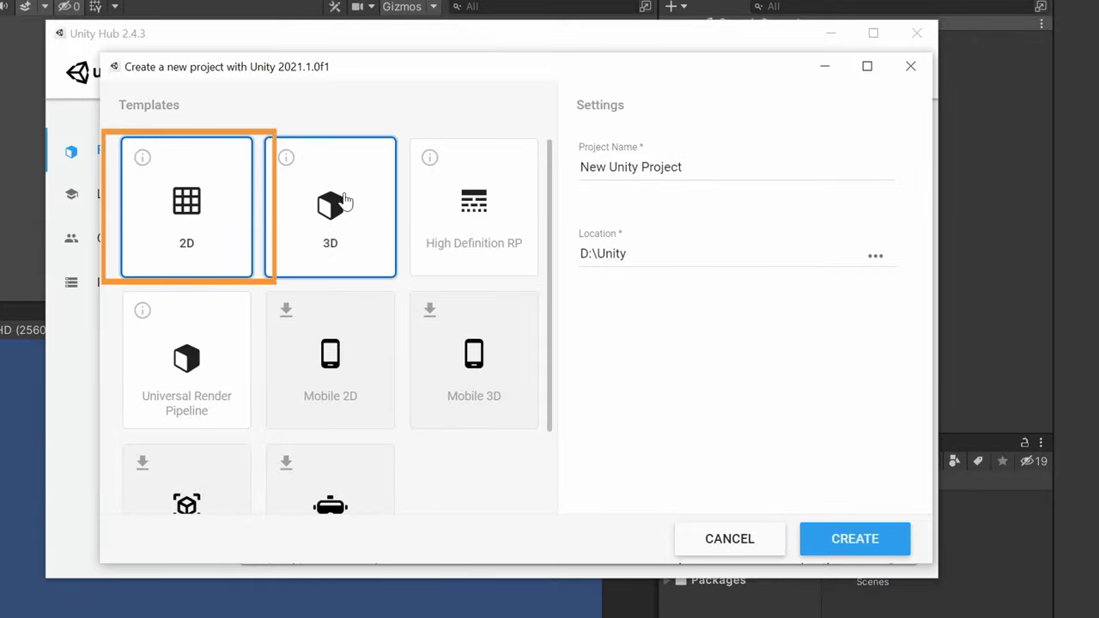
key(Tab)
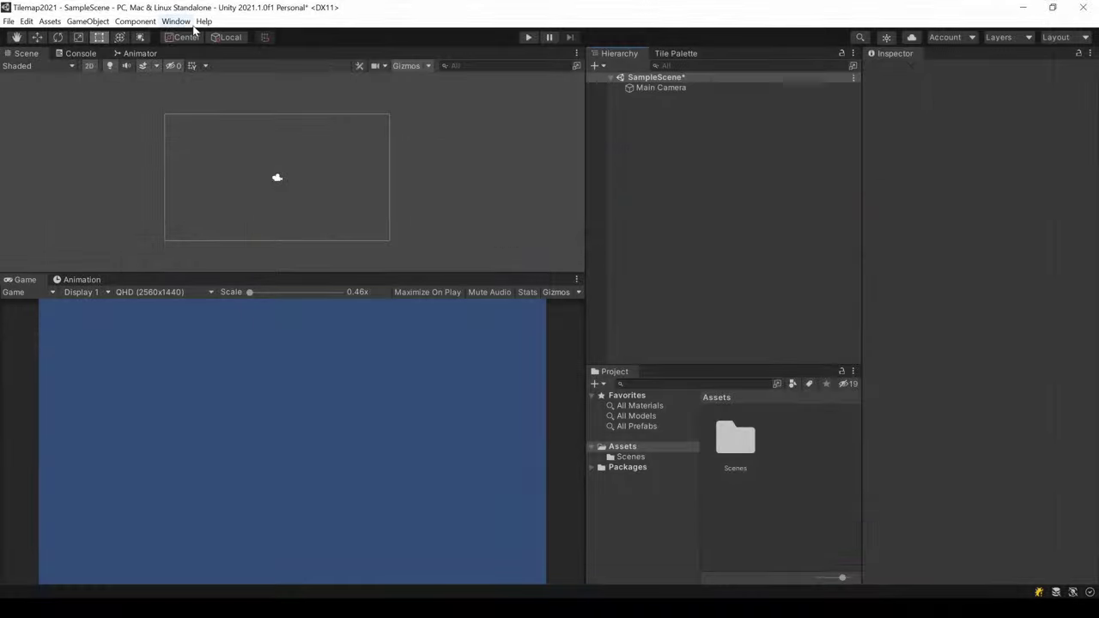
Step: List the Unity Registry packages in the Package Manager and check the 2D Tilemap Editor package
click(176, 21)
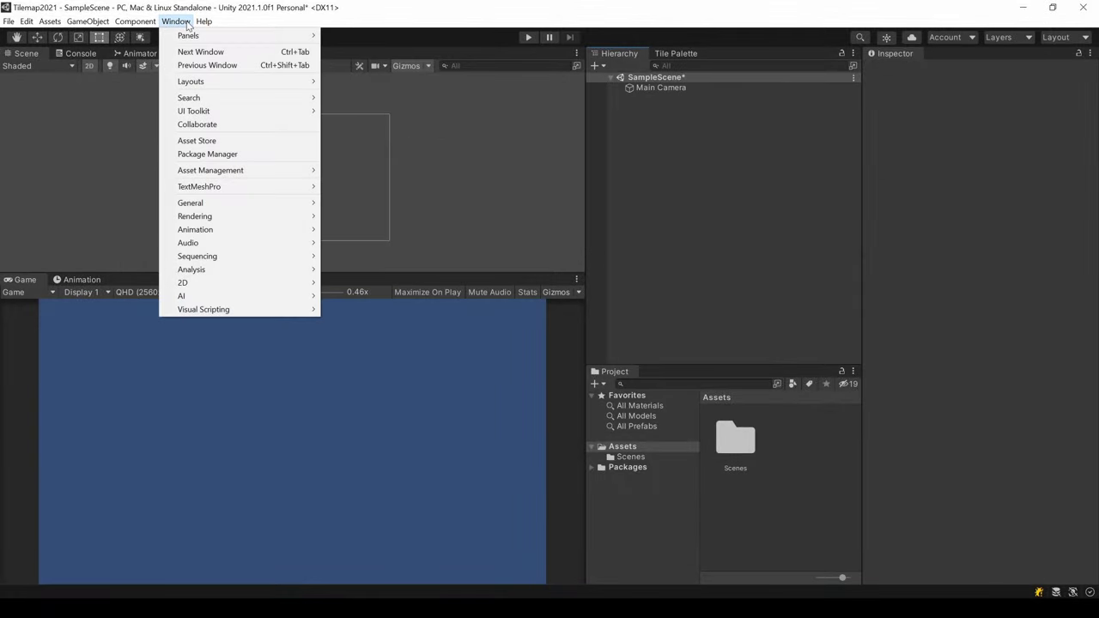
click(257, 153)
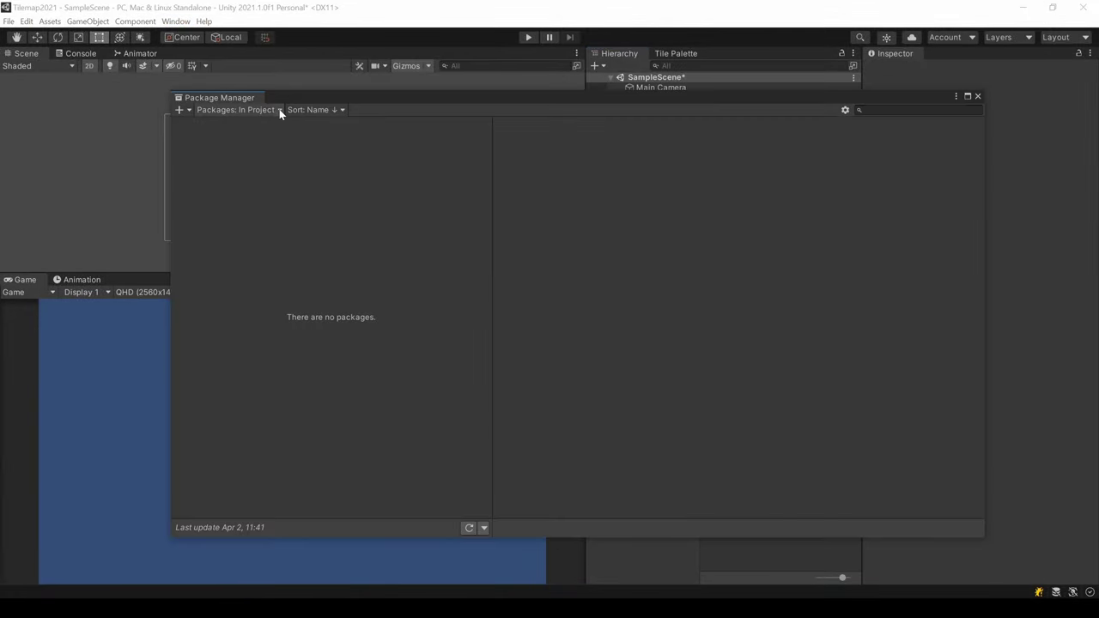
click(279, 110)
click(266, 124)
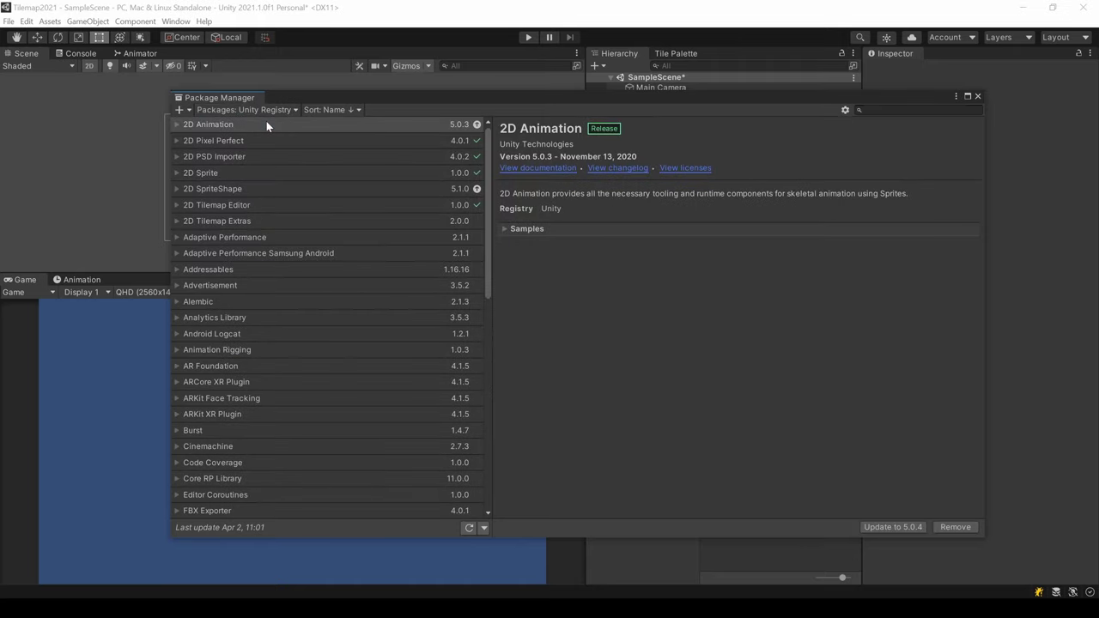
click(253, 206)
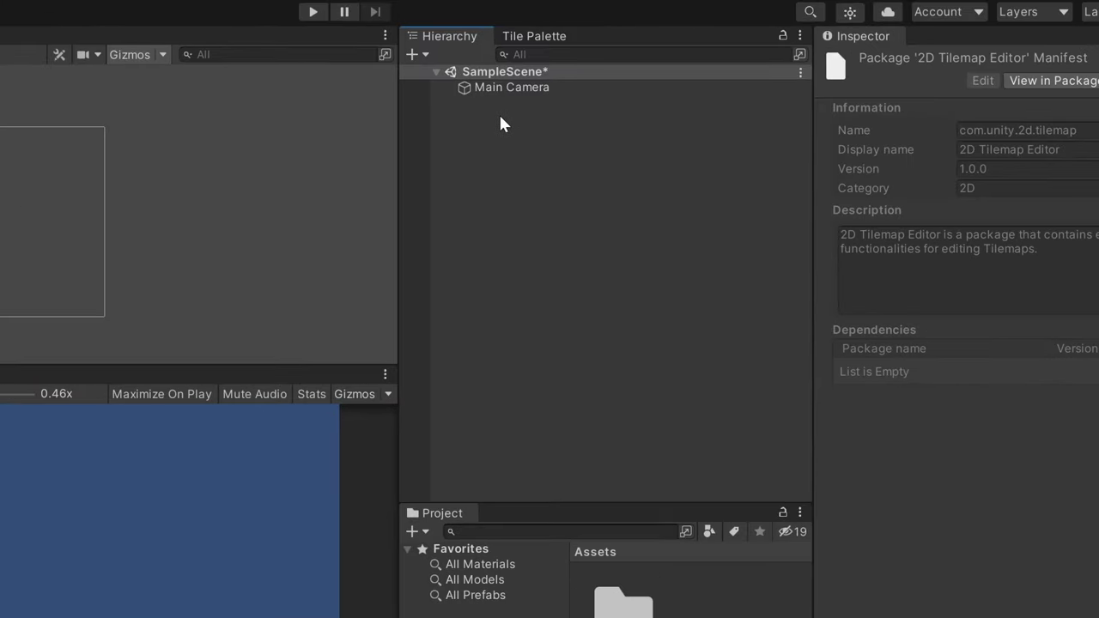
Step: Add a rectangular tilemap to the scene and name it Ground
right_click(502, 120)
mouse_move(601, 344)
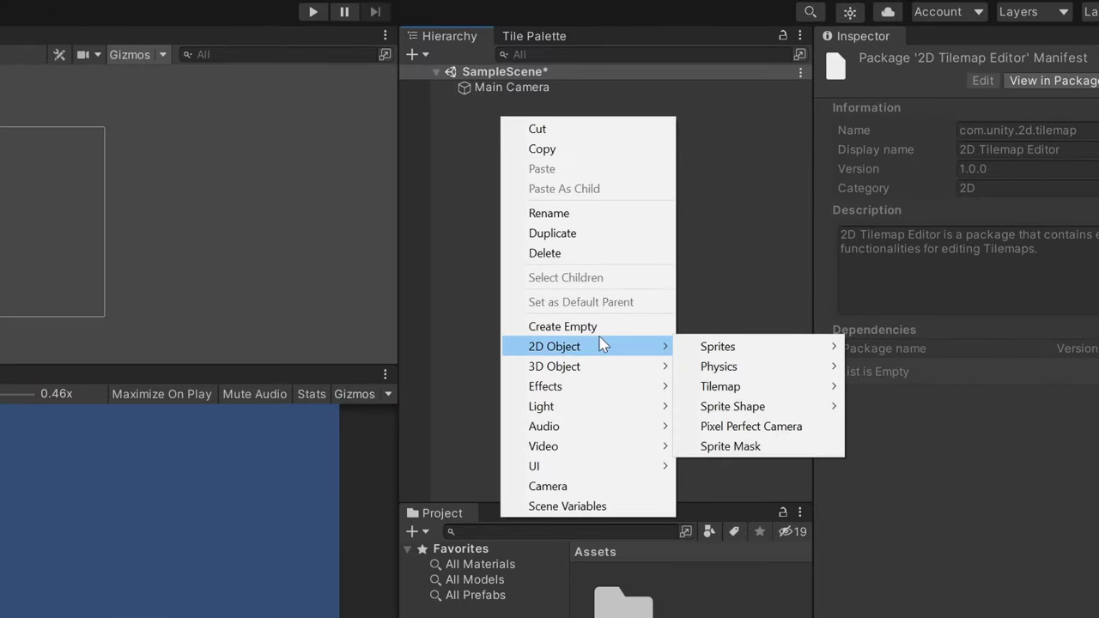
mouse_move(761, 385)
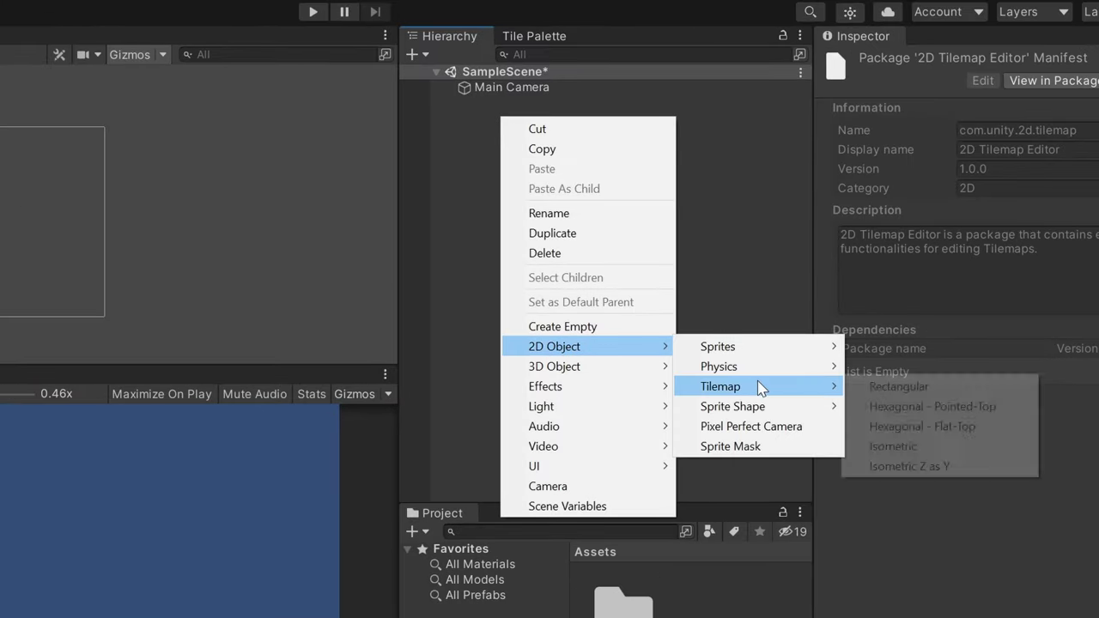
click(862, 386)
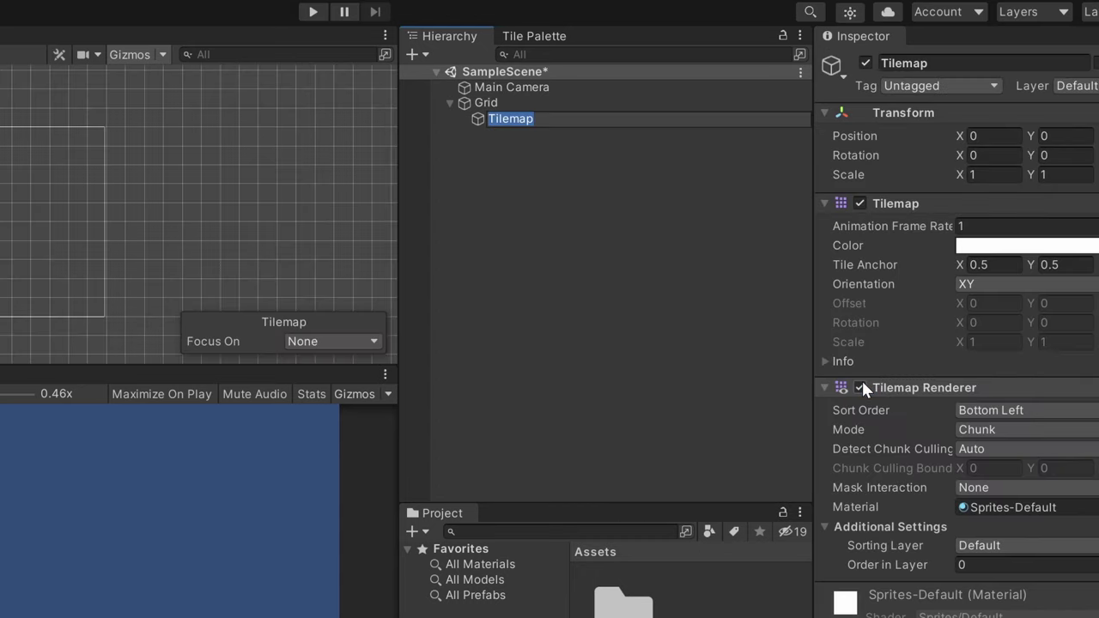
text(Ground)
key(Return)
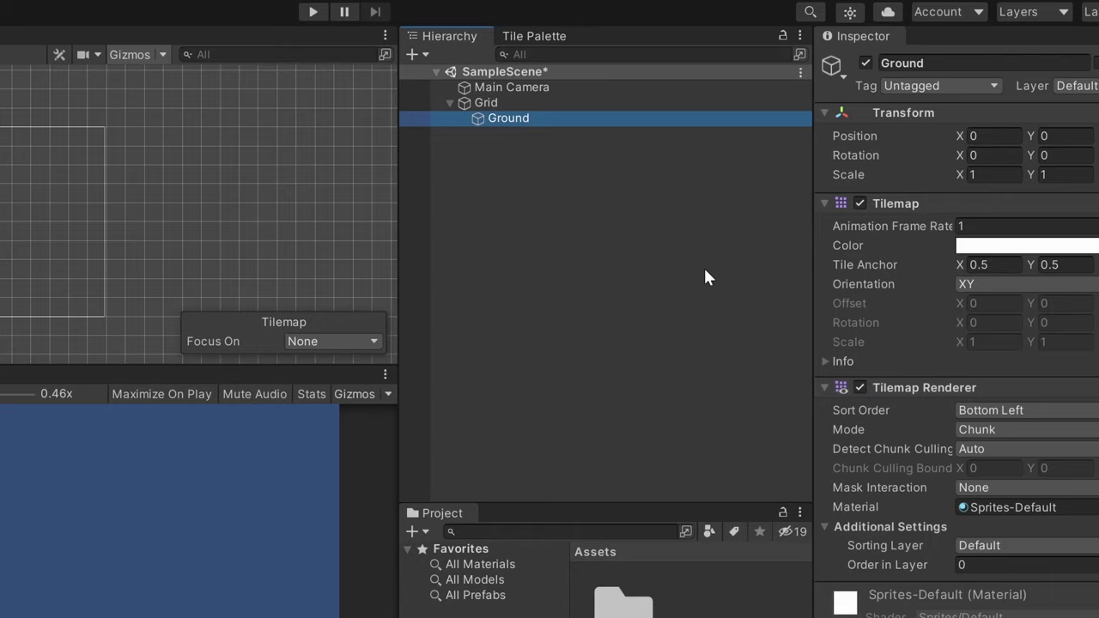
Step: Try a cell size of X 1.21 and cell gaps of X 0.57 and Y 0.66 on the Grid, and check its cell layout options
click(515, 104)
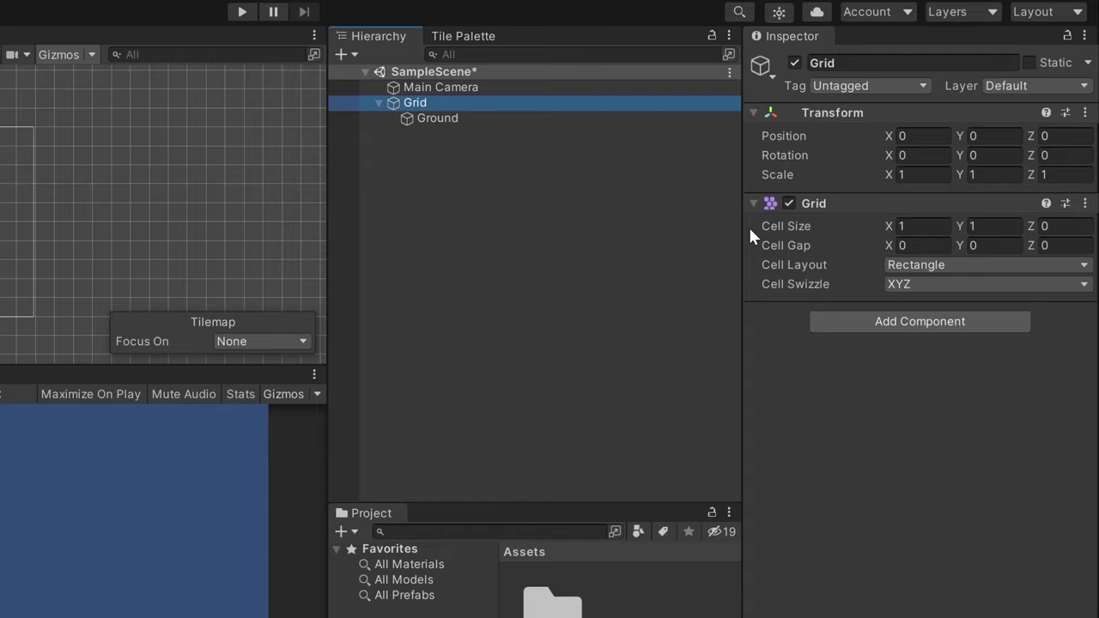
click(893, 225)
text(1.5)
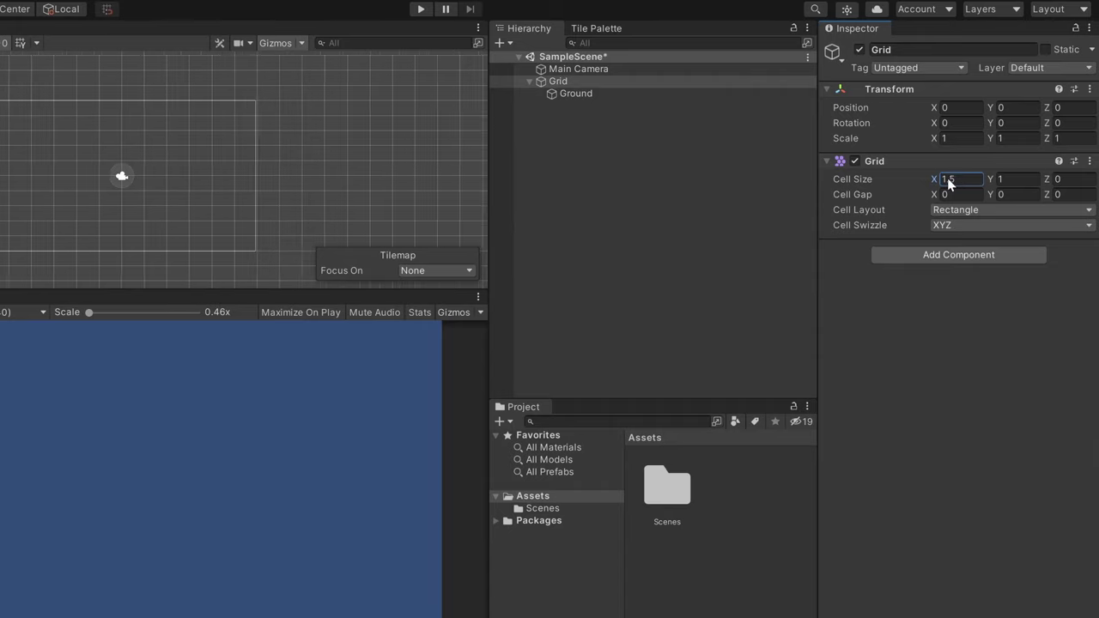
mouse_move(948, 179)
mouse_down()
mouse_move(932, 186)
mouse_move(950, 193)
mouse_move(934, 196)
mouse_move(951, 194)
mouse_up()
text(7)
key(Tab)
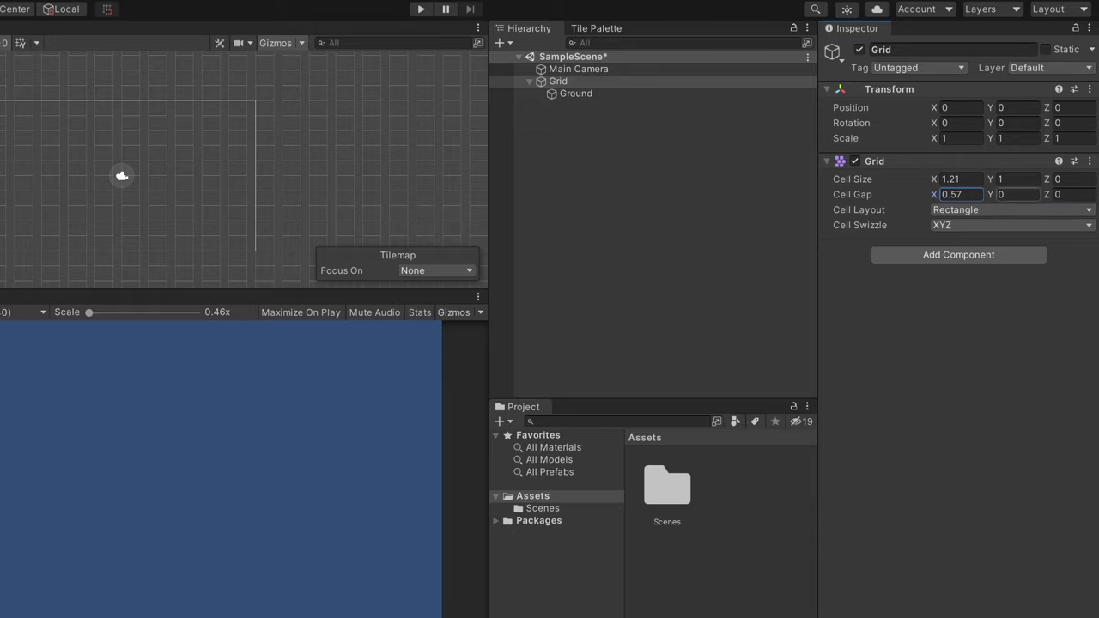
text(0.21)
drag(1009, 193, 1013, 193)
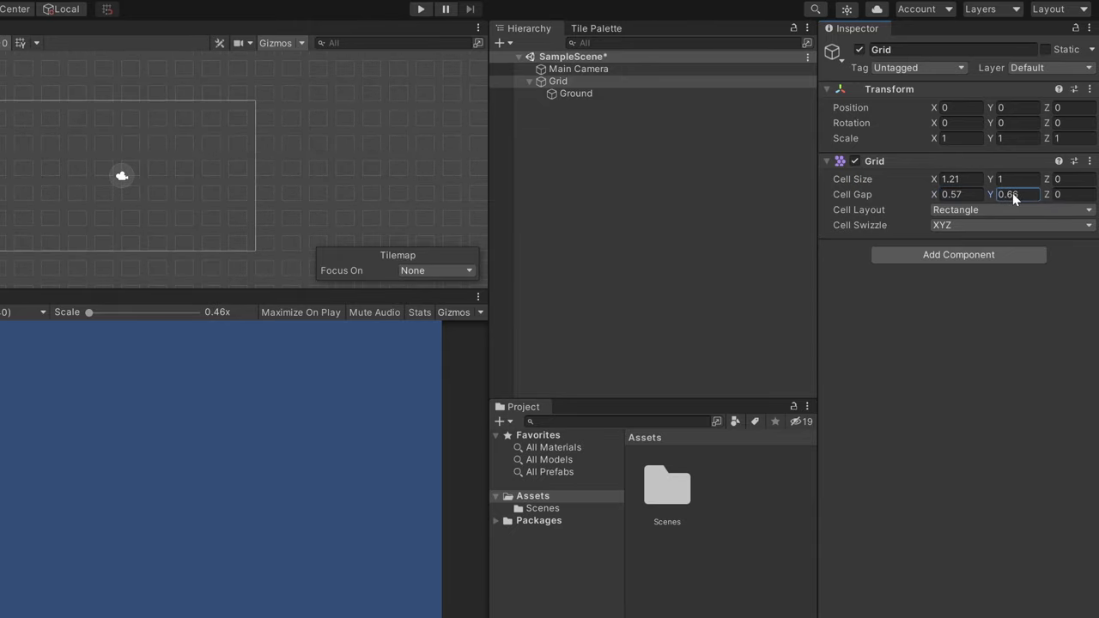
click(1008, 209)
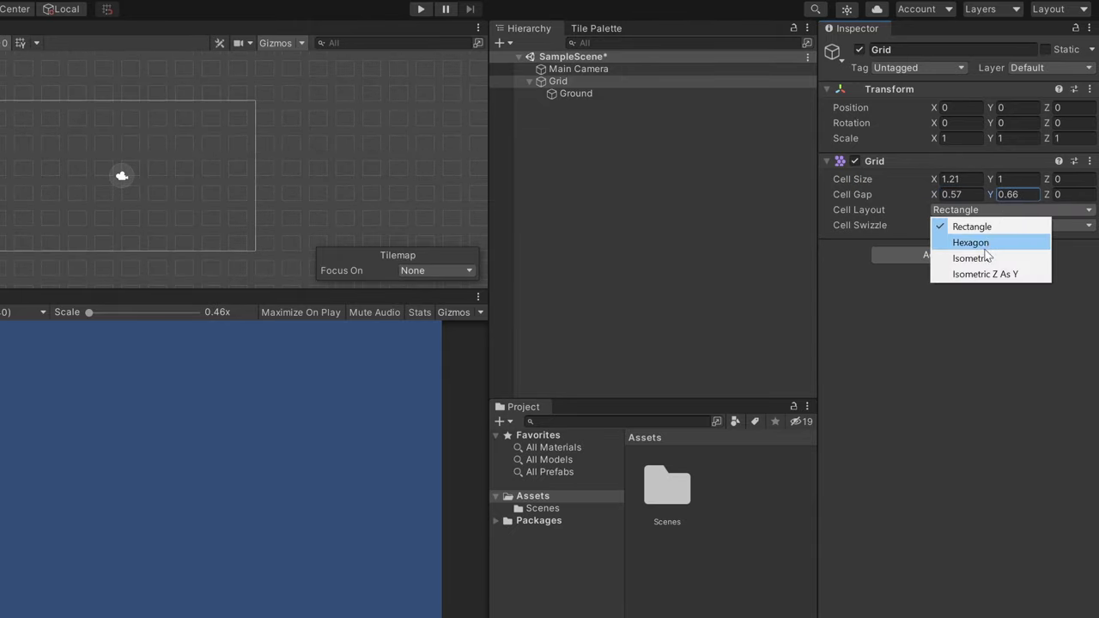
click(987, 257)
Step: Reset the Grid's cell gap to 0 and its X cell size to 1
click(951, 194)
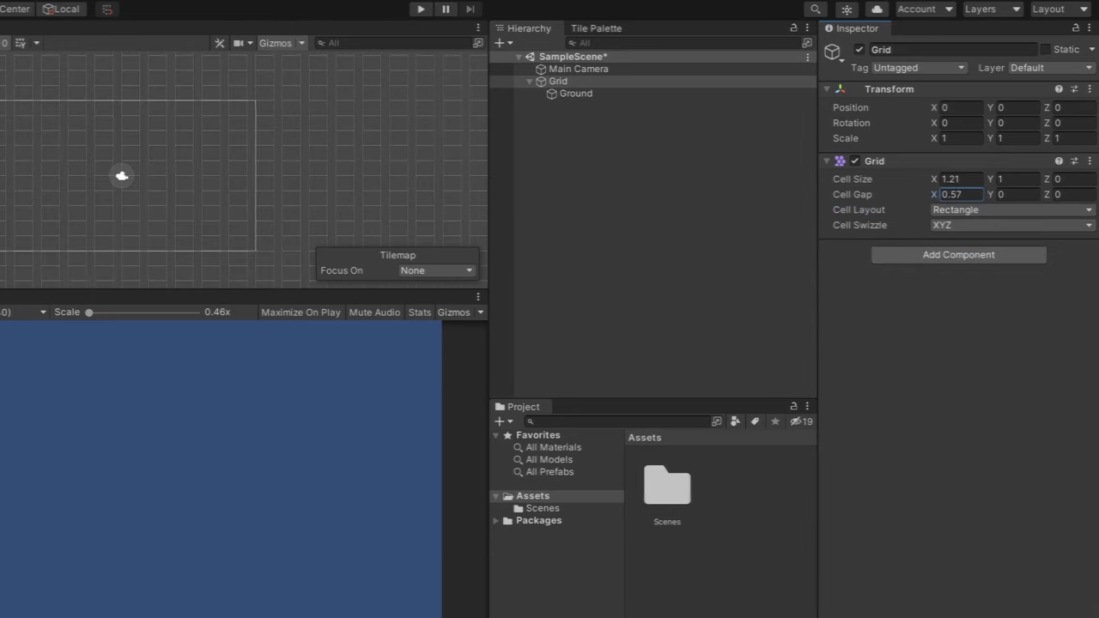
text(0)
click(956, 178)
text(1)
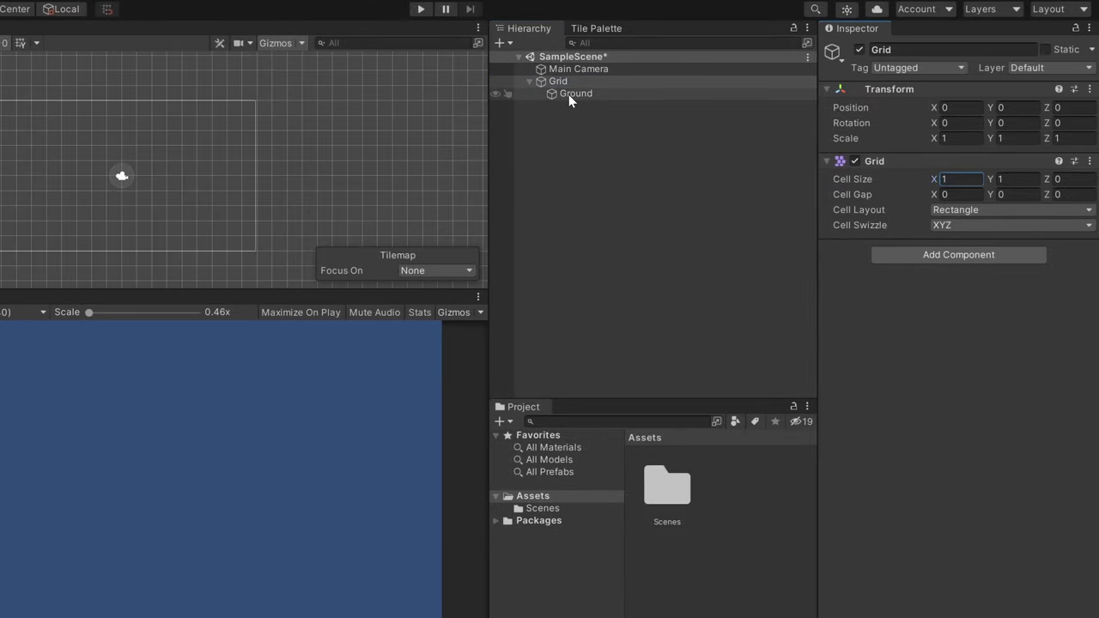
Step: Select the Ground tilemap, then open the Tile Palette and dock it beside the Hierarchy
click(600, 93)
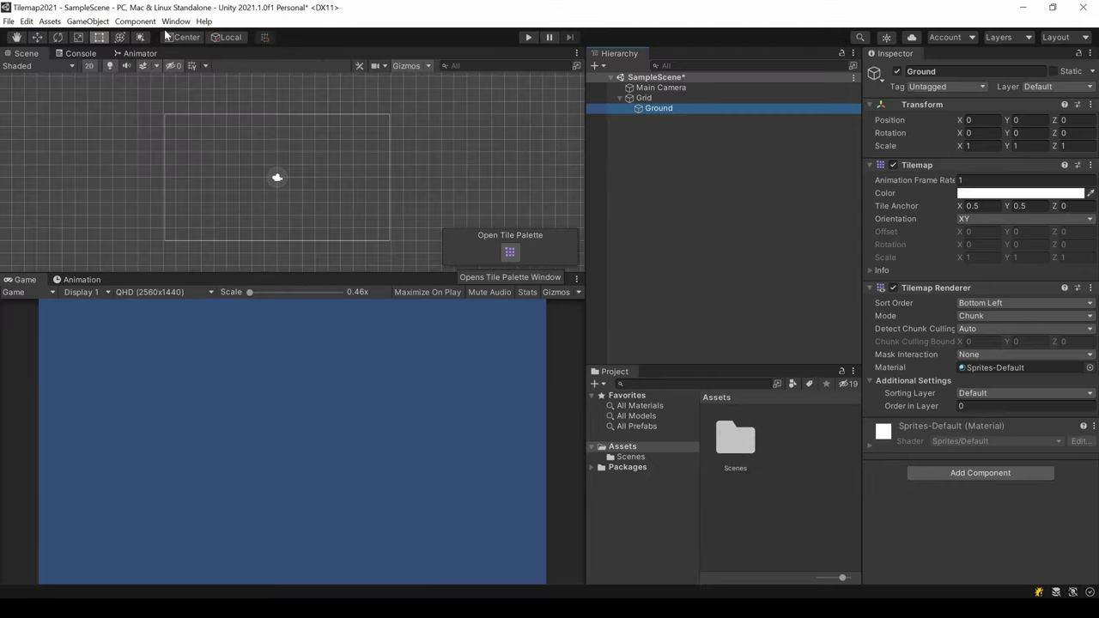
click(176, 21)
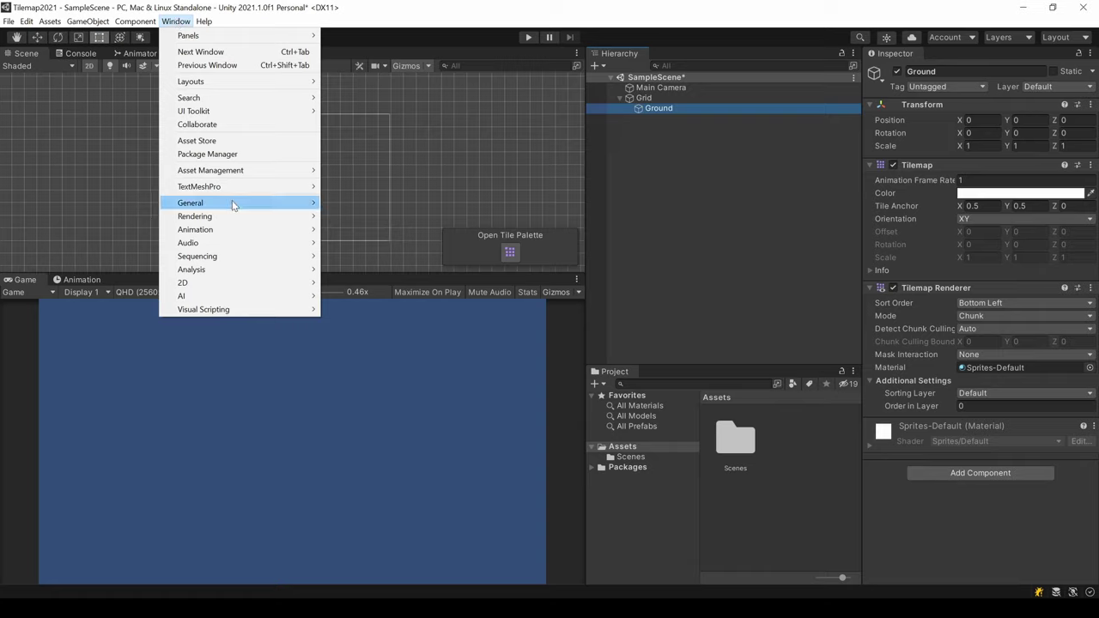
mouse_move(261, 283)
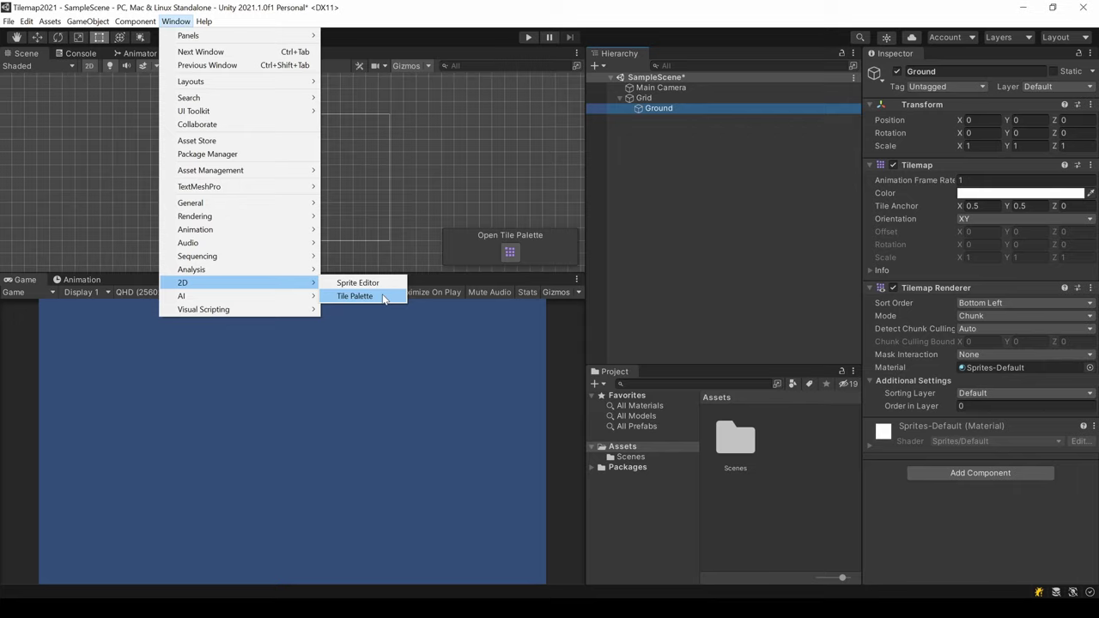
click(383, 296)
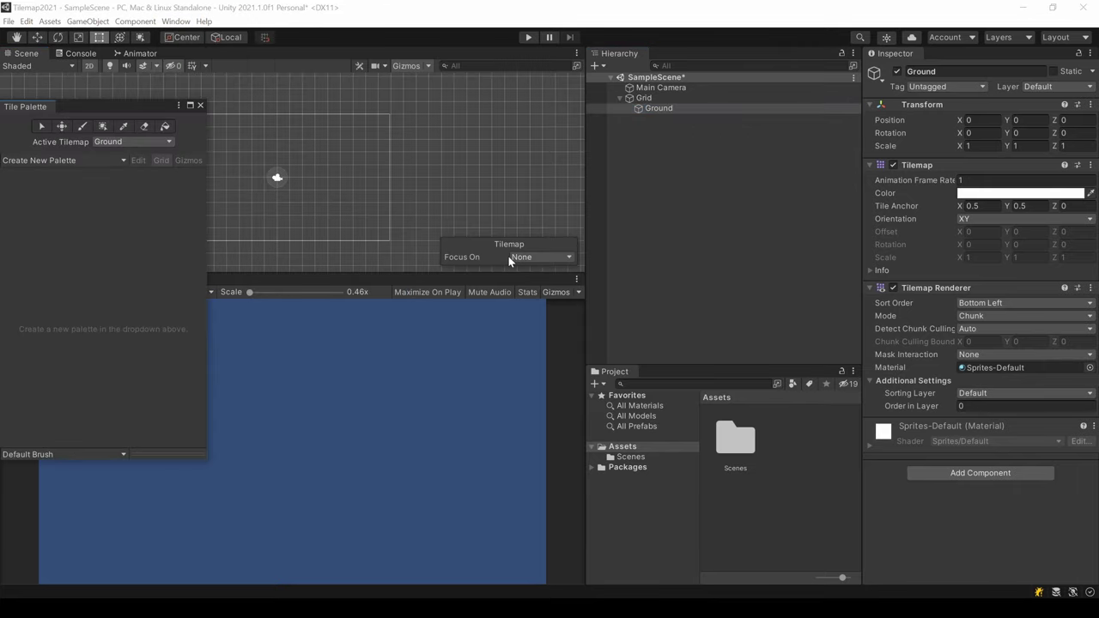
drag(52, 108, 698, 48)
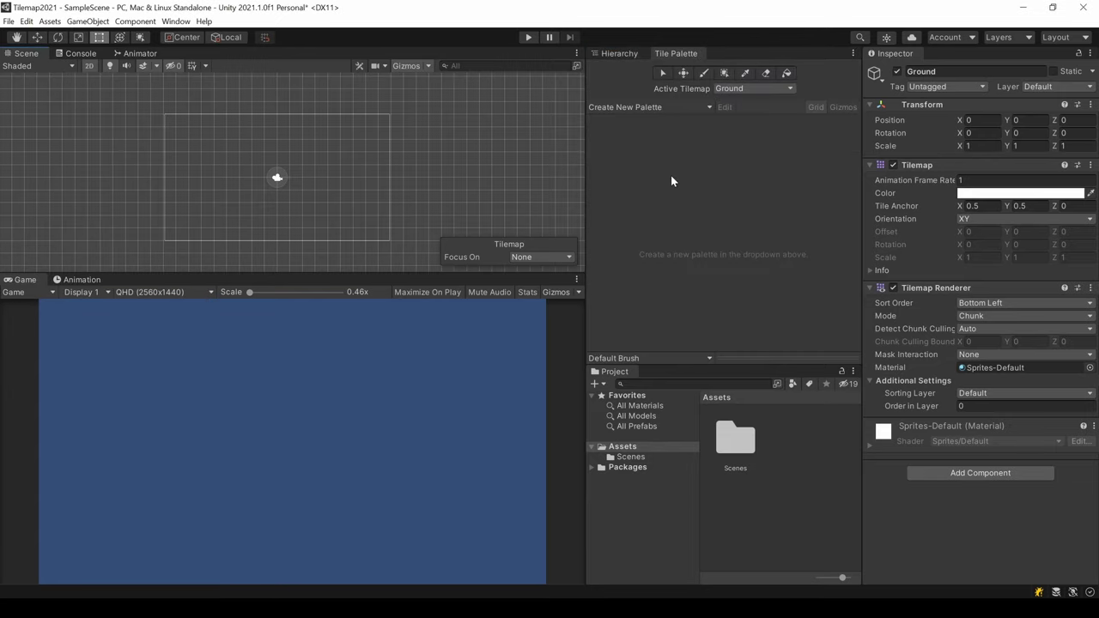
Step: Create a rectangular tile palette named Default, saved in a new Palettes folder under Assets, with Ground as the active tilemap
click(702, 108)
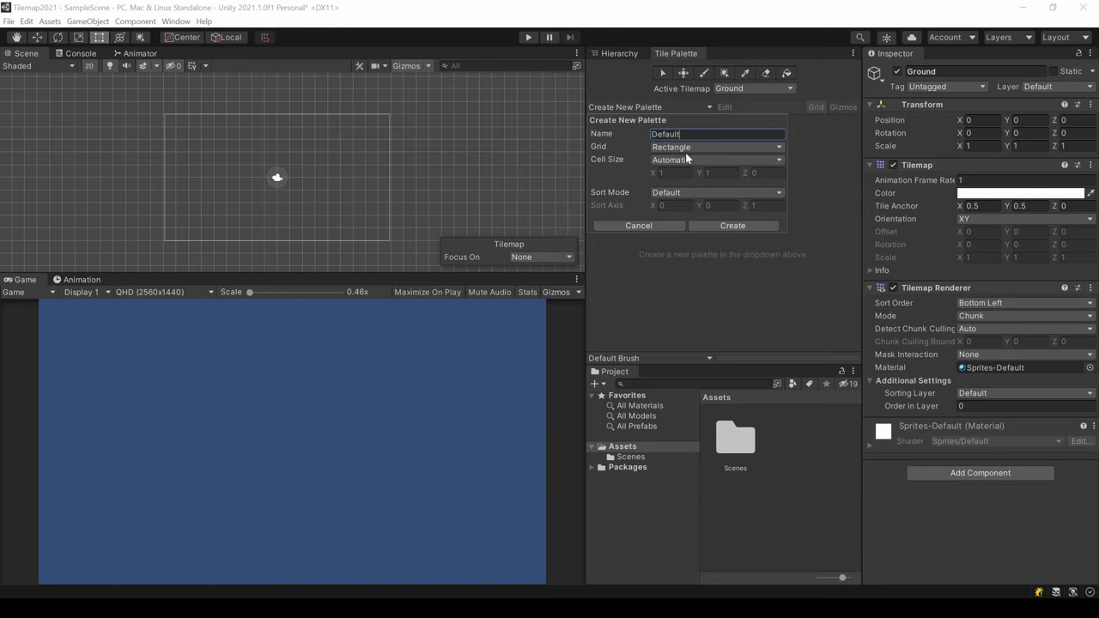
click(691, 224)
right_click(204, 149)
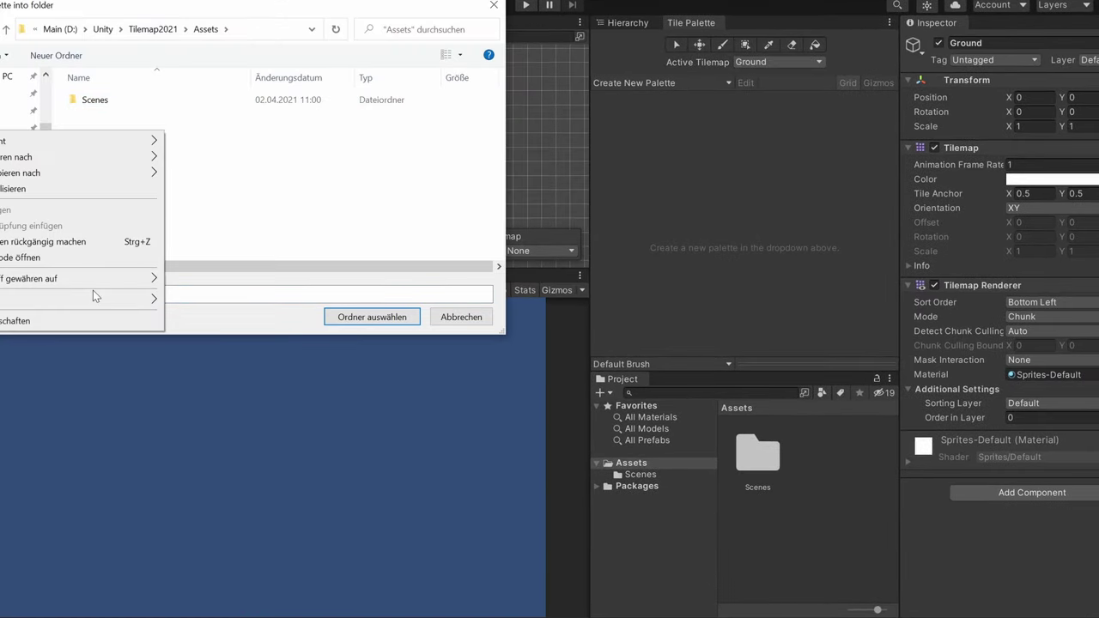
click(201, 298)
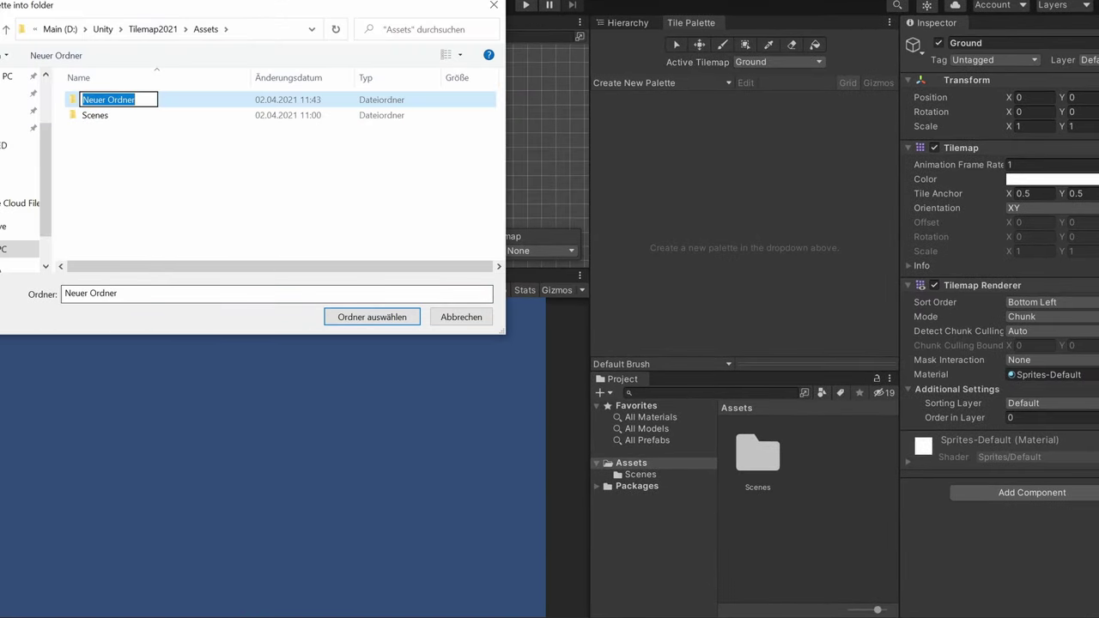
text(Palettes)
key(Return)
click(372, 317)
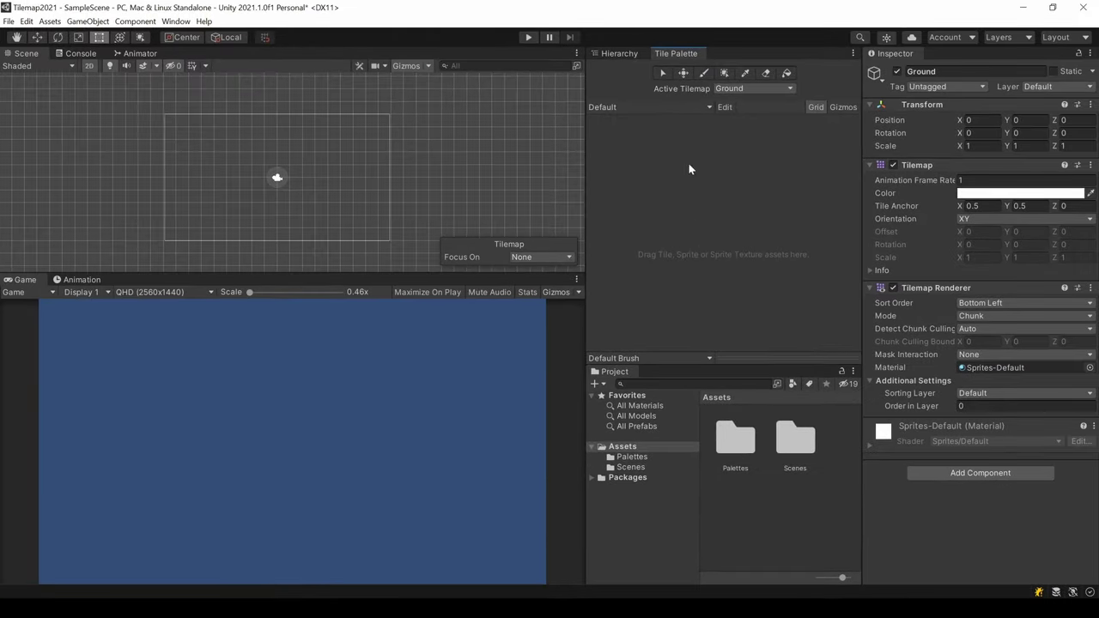
click(755, 88)
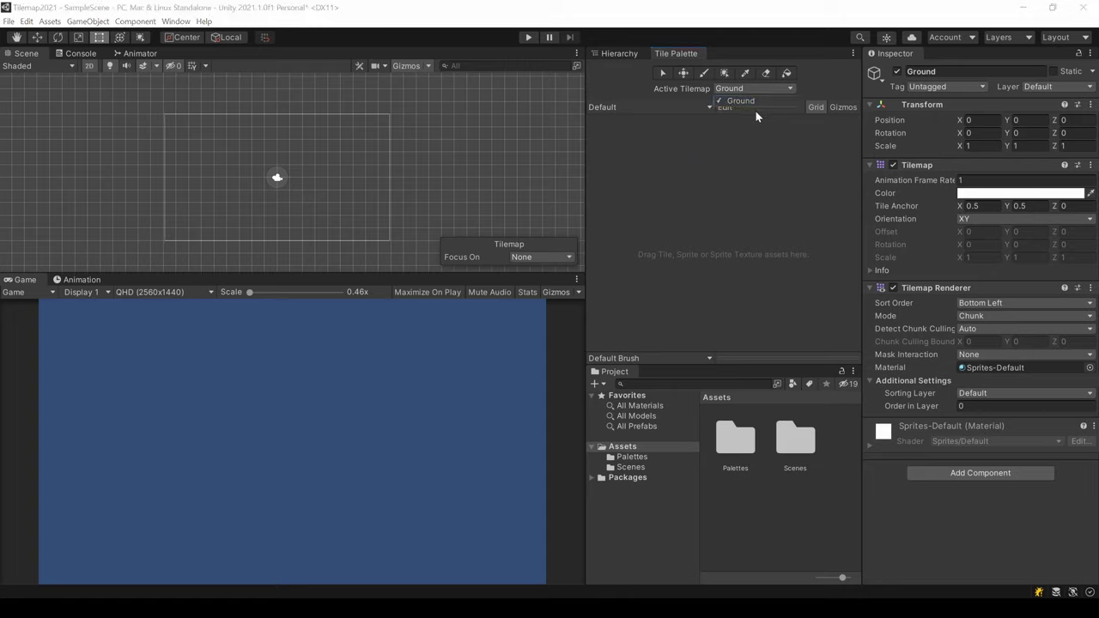
click(755, 107)
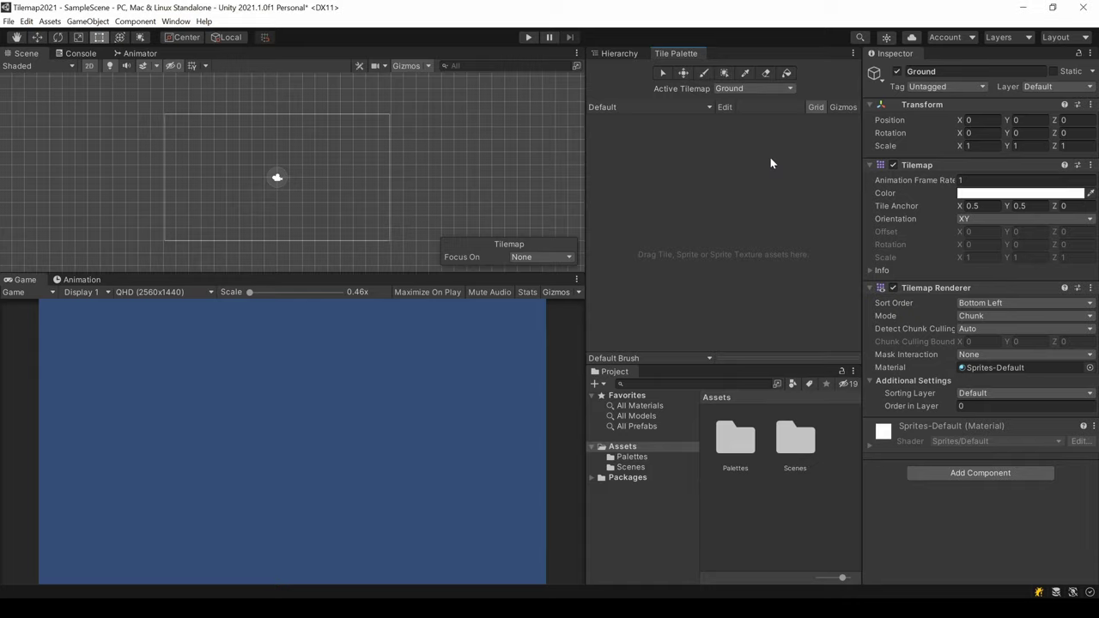
Step: Create a folder named Sprites under Assets and open it
right_click(788, 496)
mouse_move(884, 213)
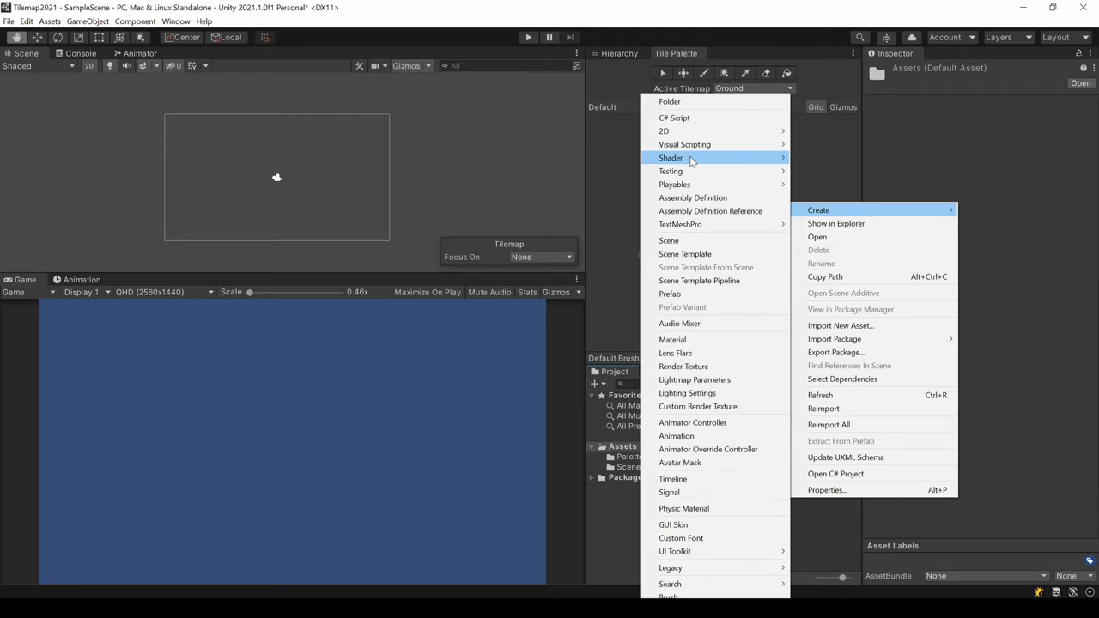
click(670, 104)
text(Sprites)
key(Return)
key(Return)
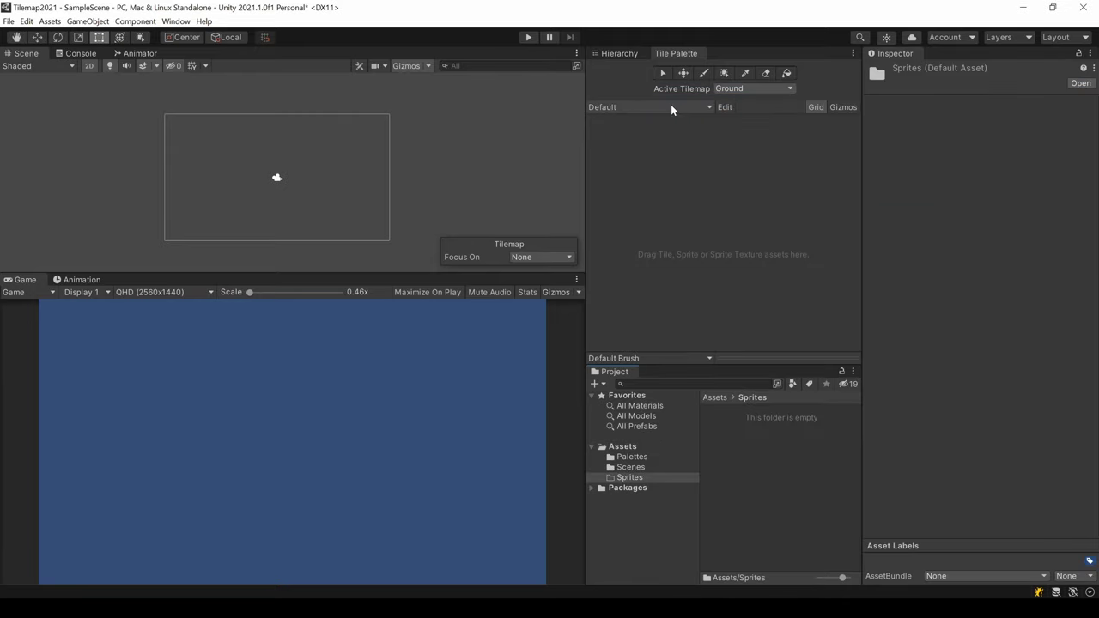
Step: Import the sheet image into the Sprites folder and set its filter mode to Point (no filter) and compression to None
drag(389, 379, 733, 436)
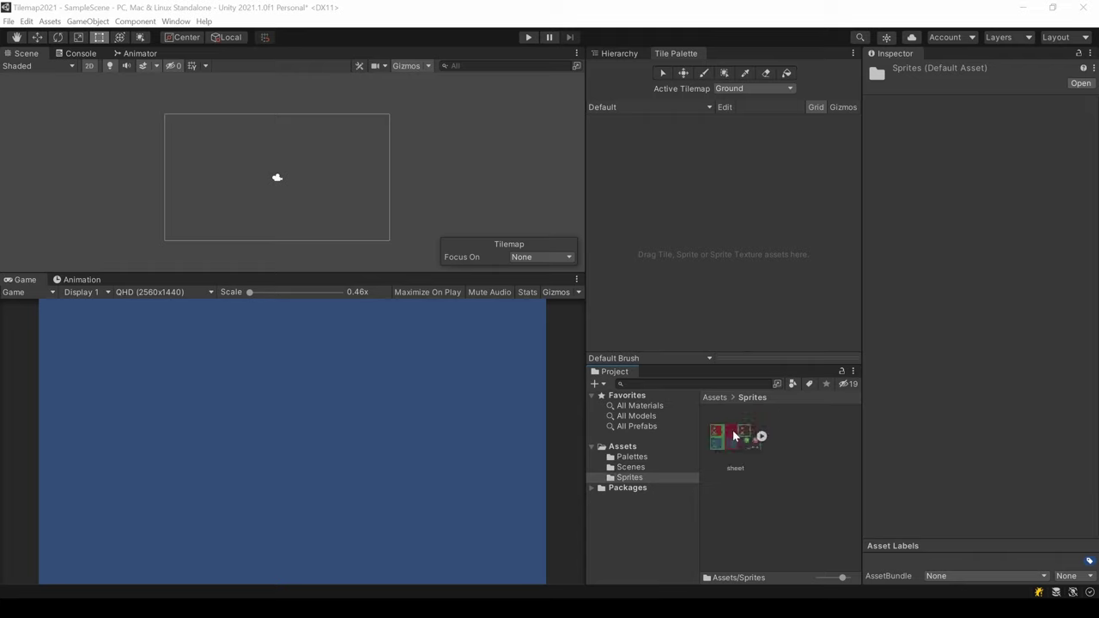
click(740, 442)
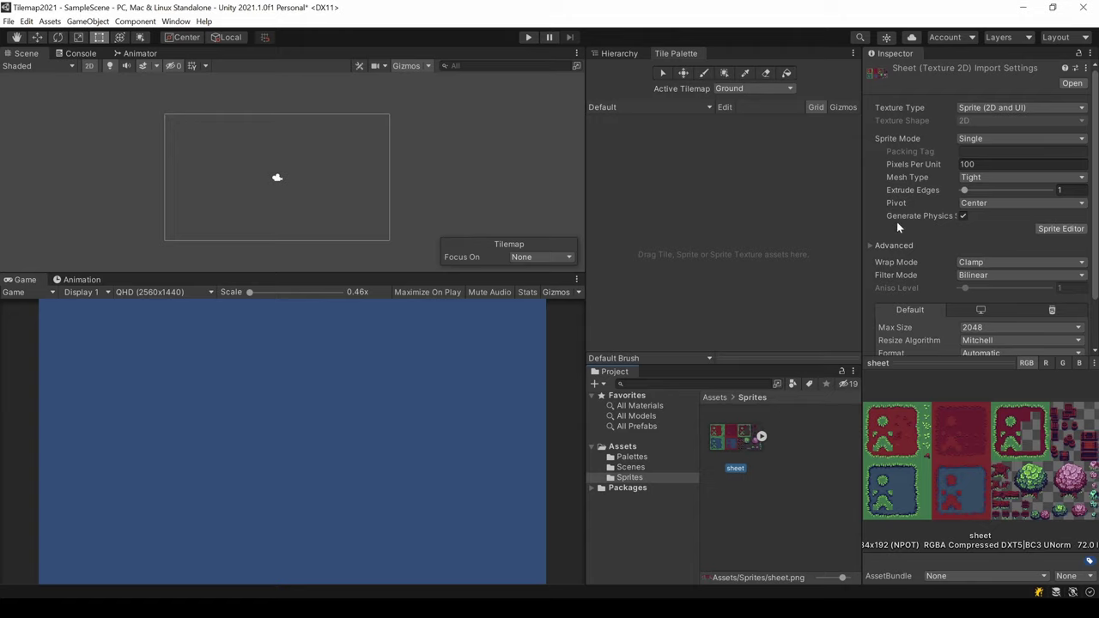
click(993, 276)
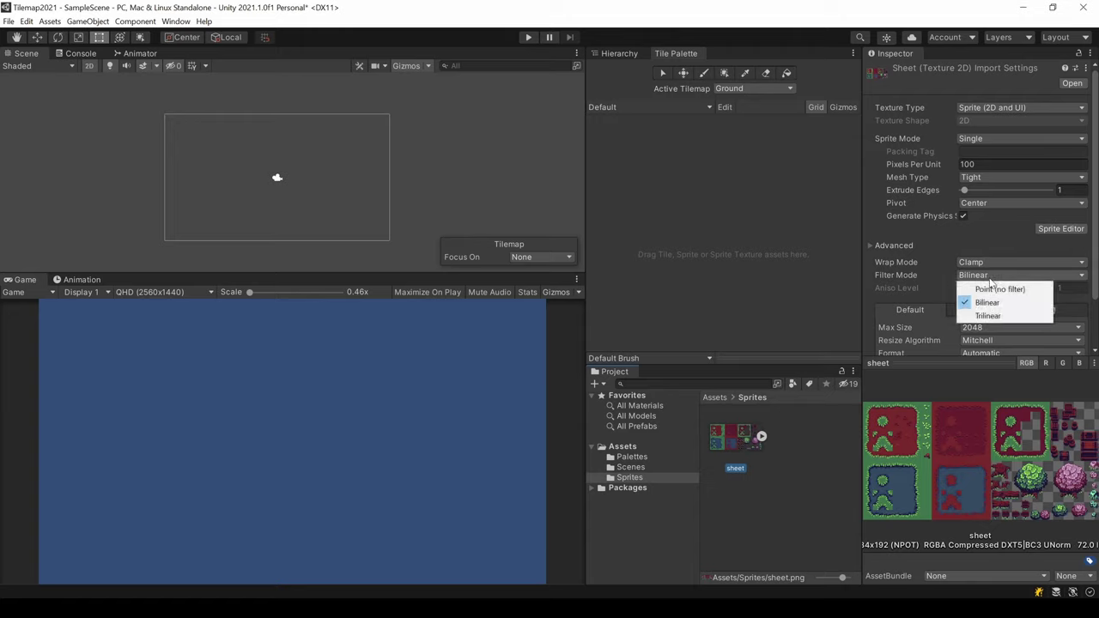
click(1034, 289)
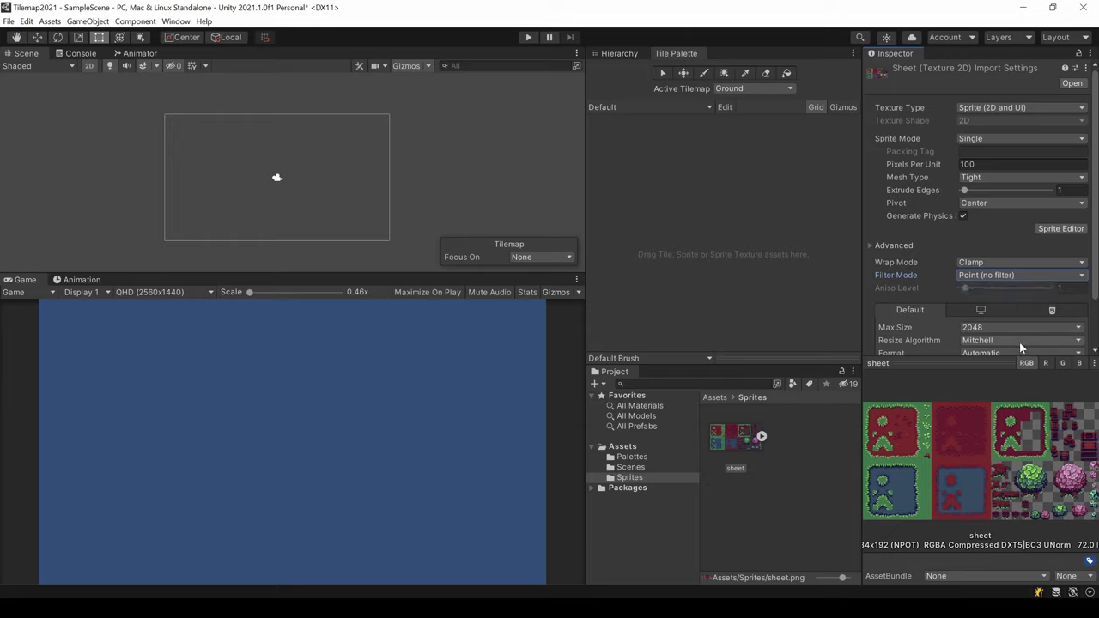
scroll(1012, 342, down, 2)
click(1011, 310)
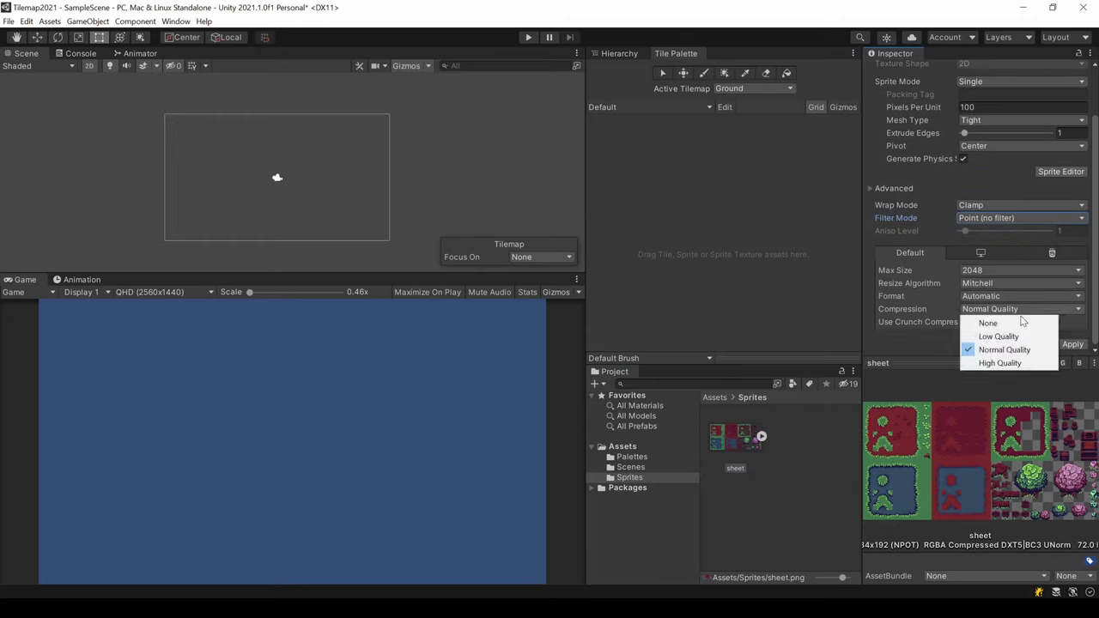
click(1021, 324)
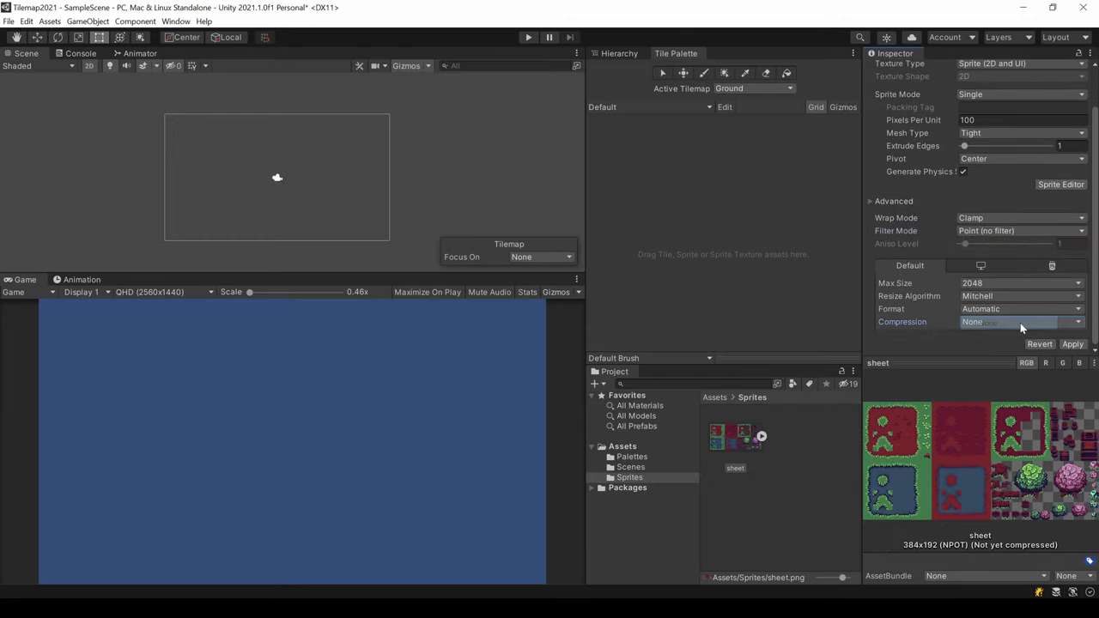
Step: Set the sheet's pixels per unit to 16 and its sprite mode to Multiple, and apply the import settings
drag(999, 362, 967, 449)
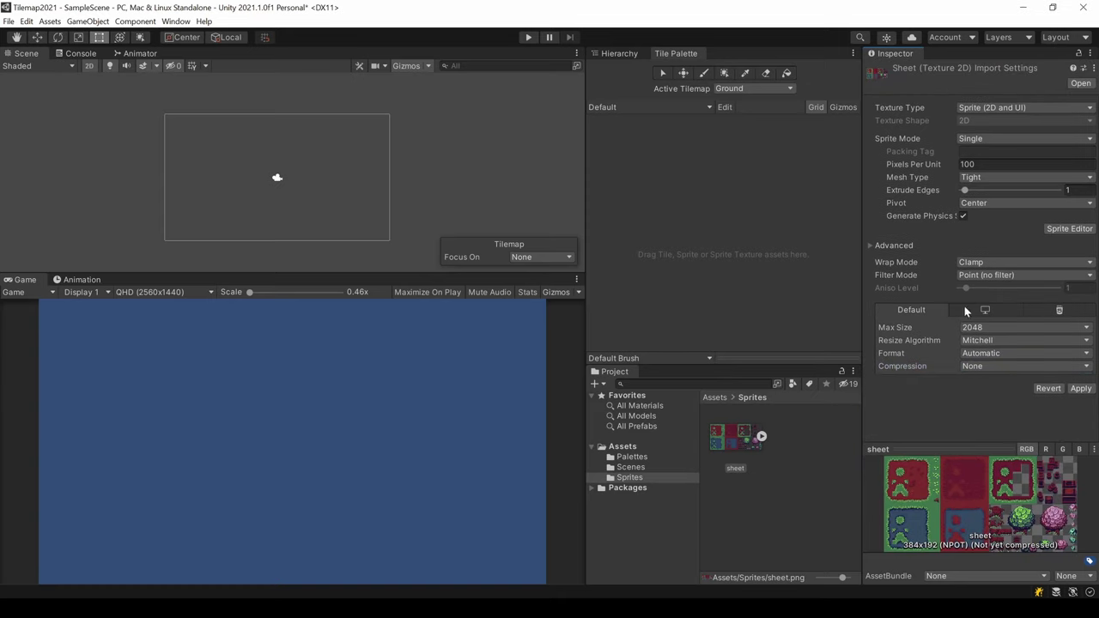
click(985, 164)
text(16)
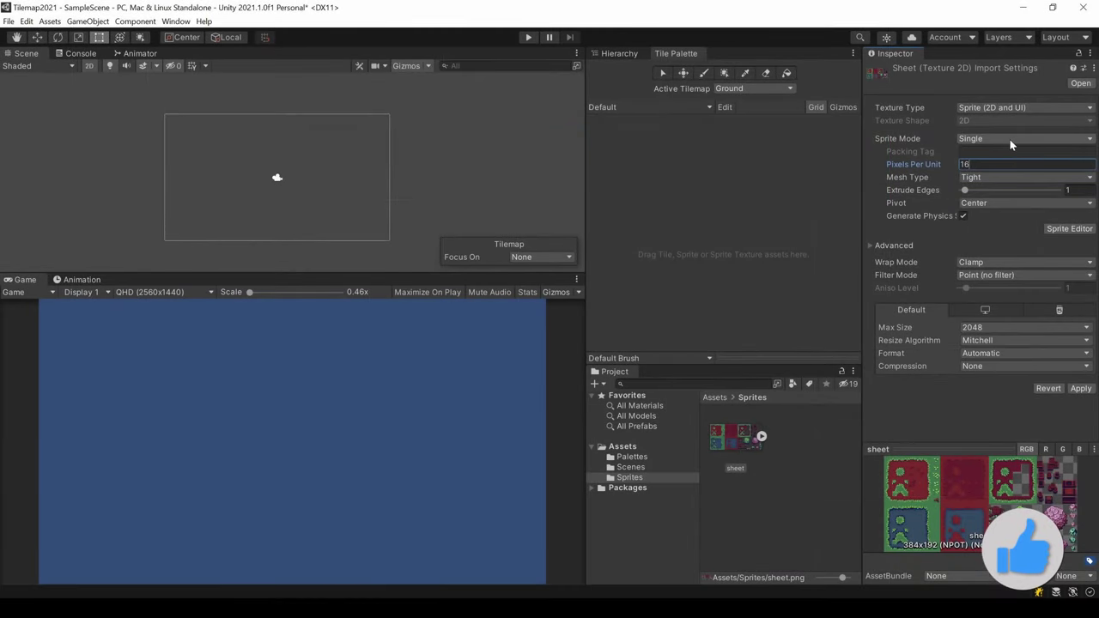
click(1009, 139)
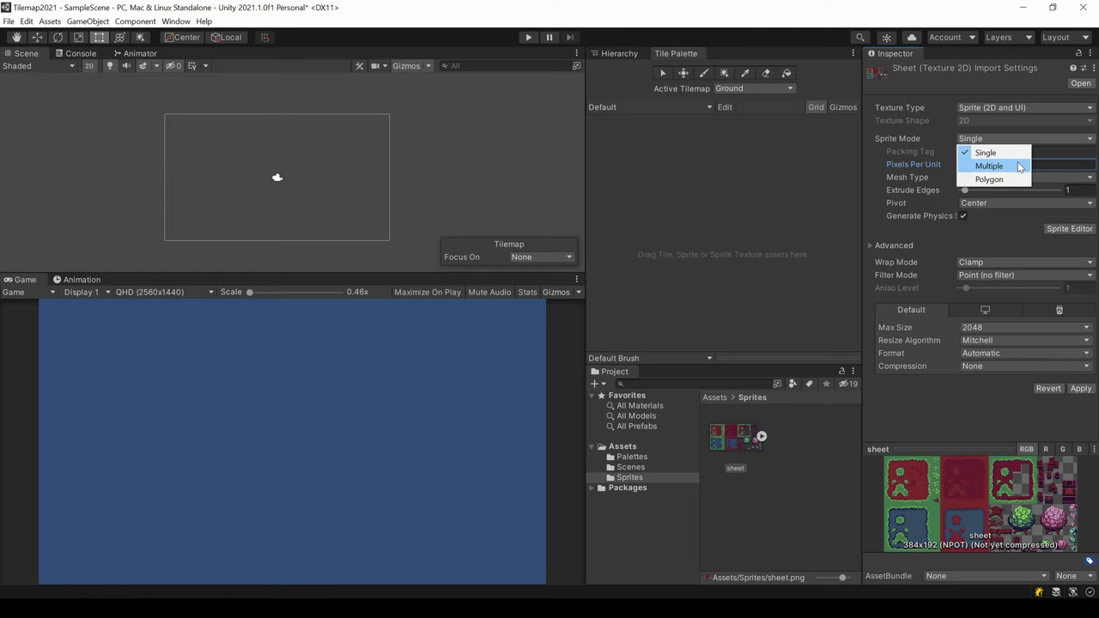
click(1018, 167)
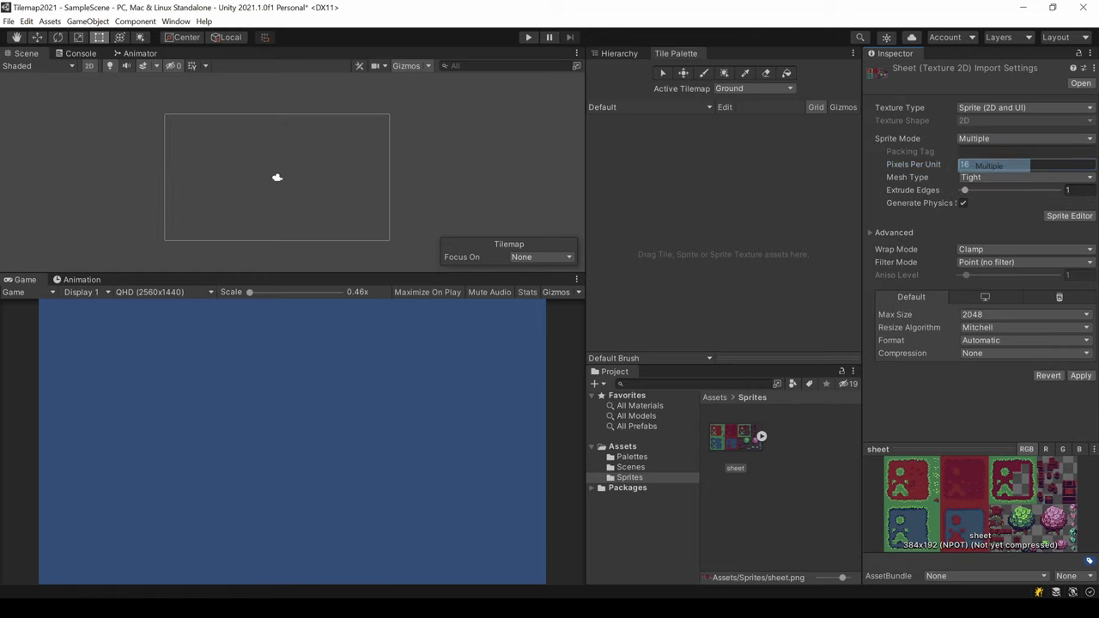
click(1088, 378)
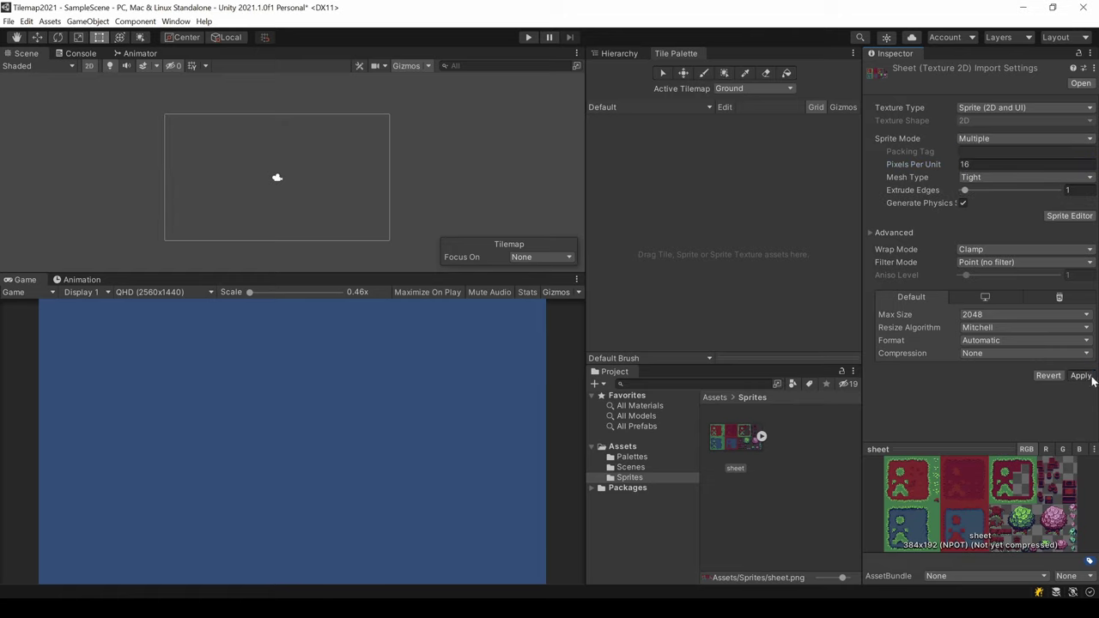
Step: Slice the sheet in the Sprite Editor using Grid By Cell Size with a pixel size of 16 by 16
click(1069, 216)
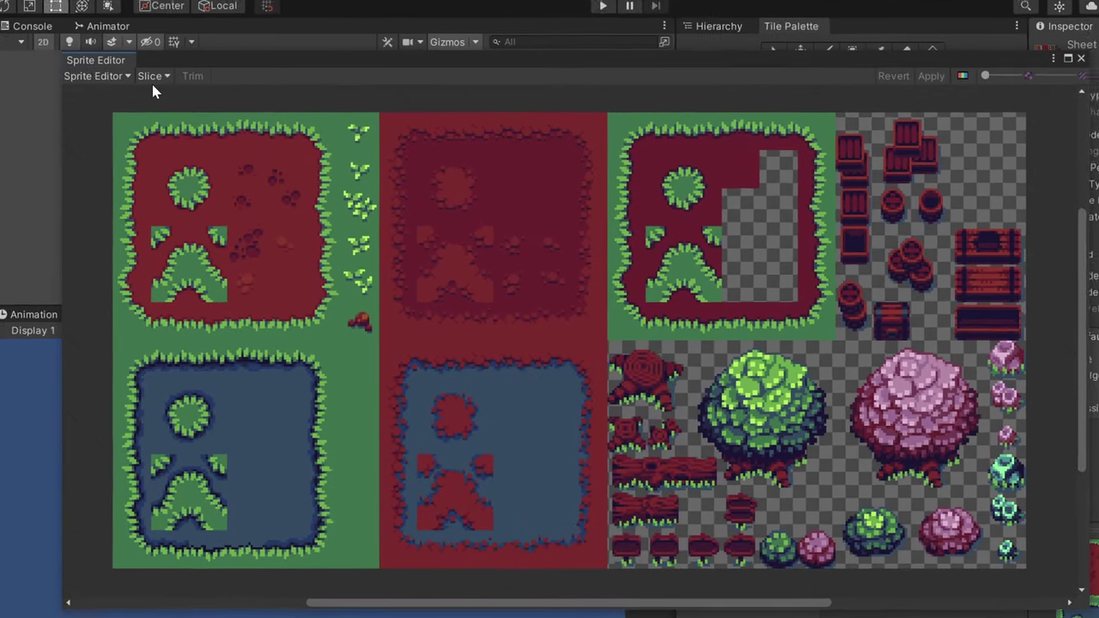
click(165, 75)
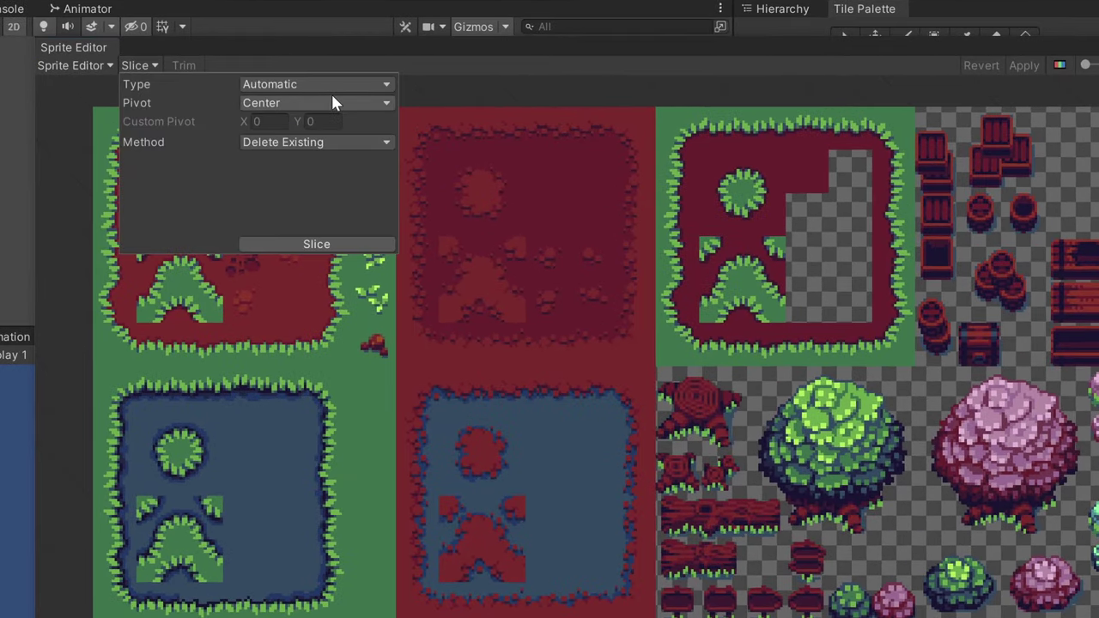
click(330, 84)
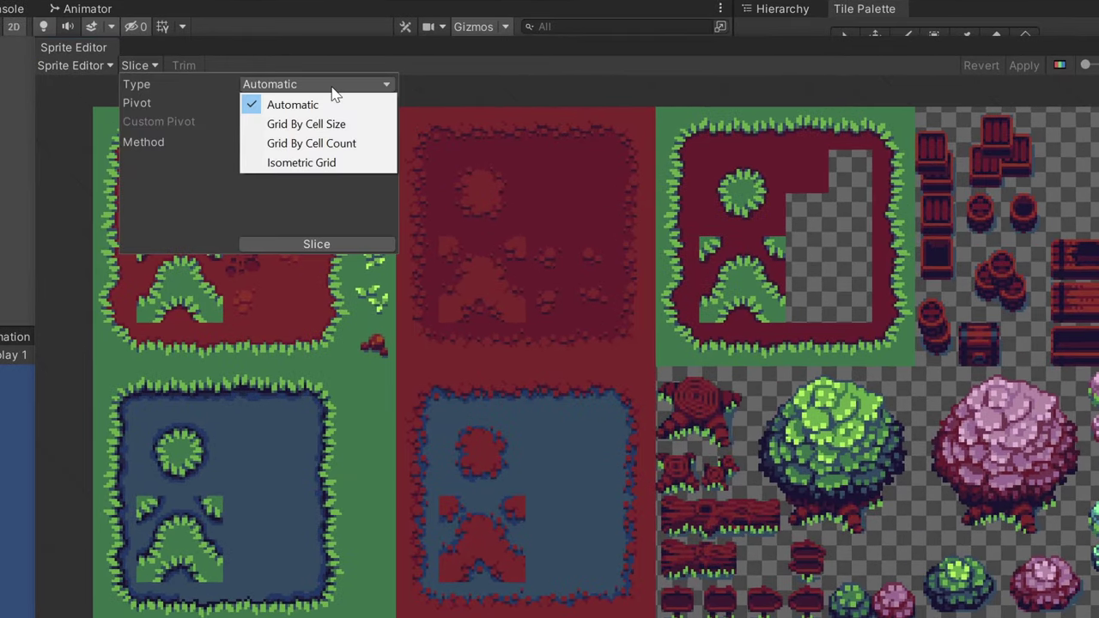
click(355, 123)
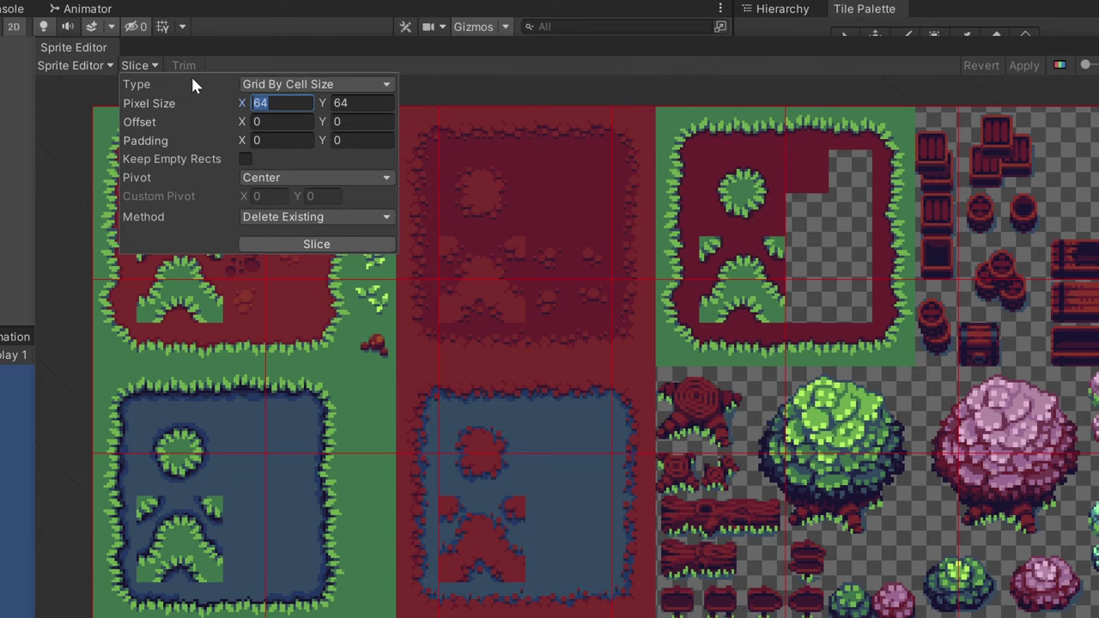
text(16)
key(Tab)
text(16)
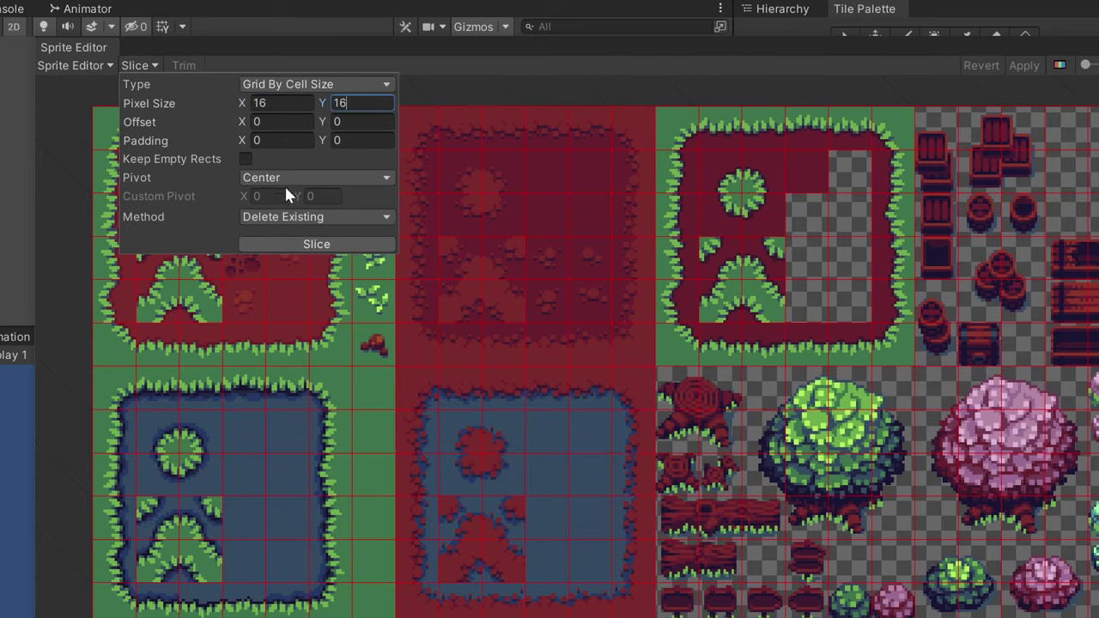
click(283, 240)
Step: Check a few of the sliced sprites, apply the slicing and close the Sprite Editor
click(311, 311)
click(286, 263)
click(378, 266)
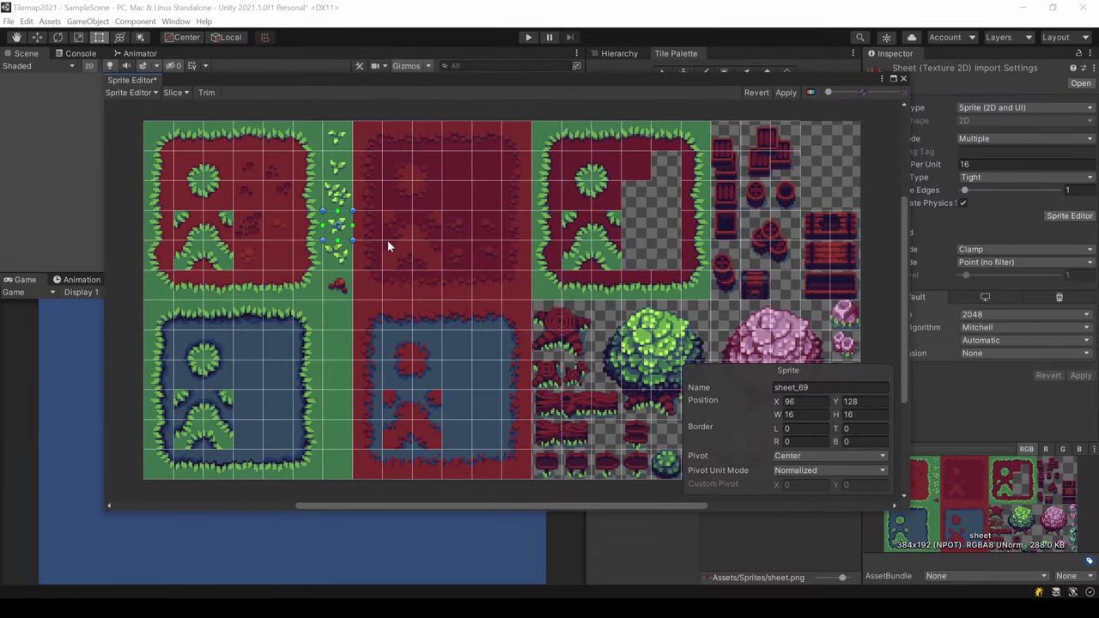
drag(857, 77, 811, 79)
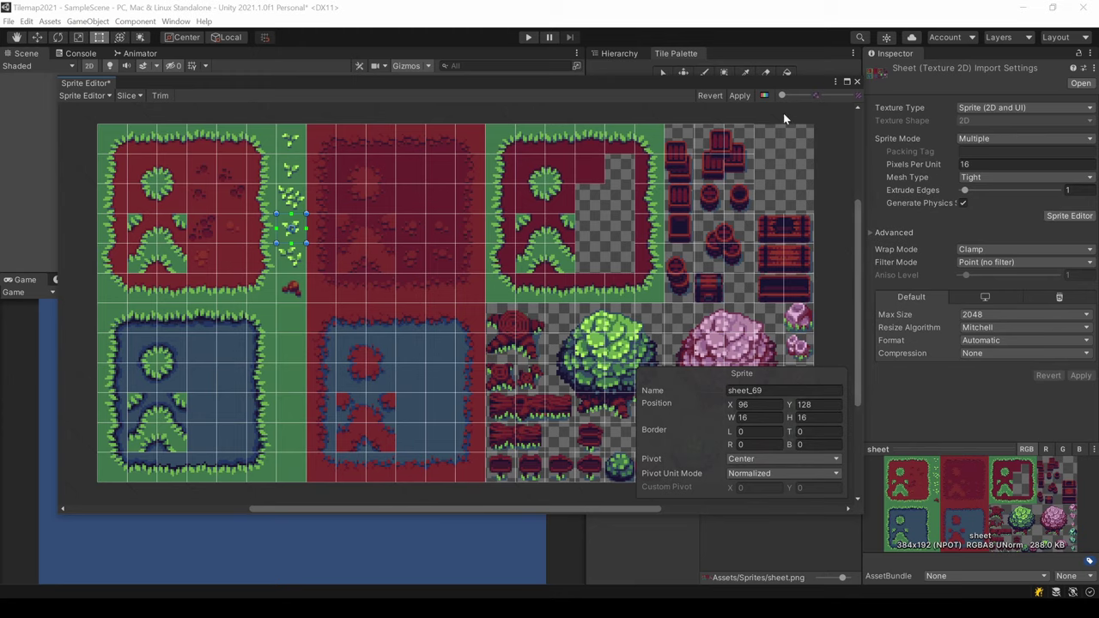
click(738, 94)
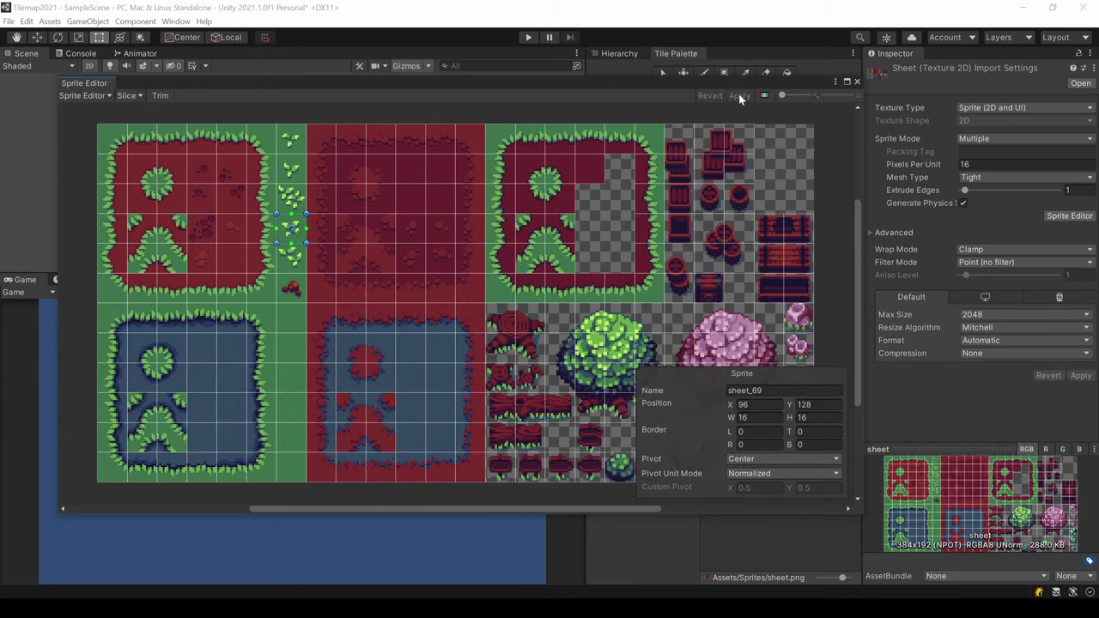
click(857, 82)
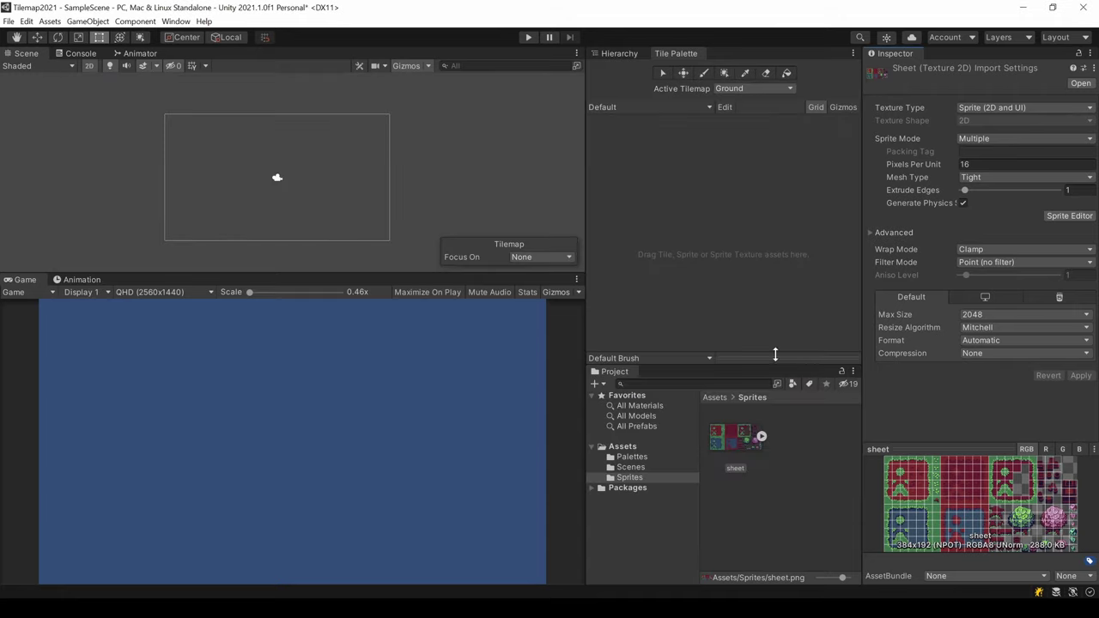
Step: Expand the sheet asset and look through its individual sliced sprites
click(766, 437)
scroll(804, 447, down, 5)
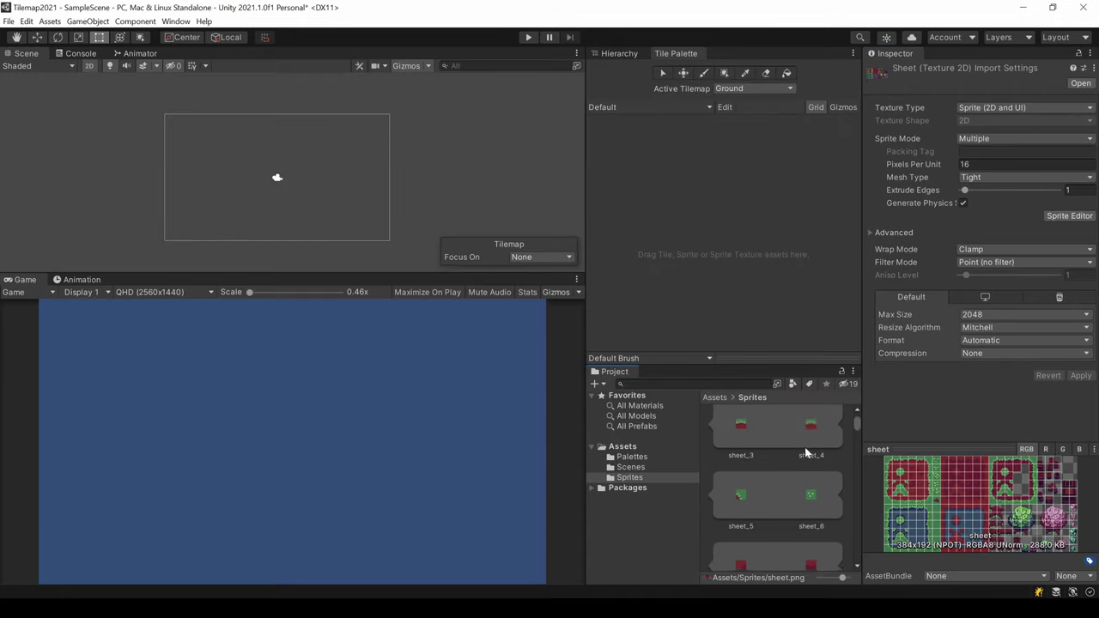
scroll(803, 464, up, 5)
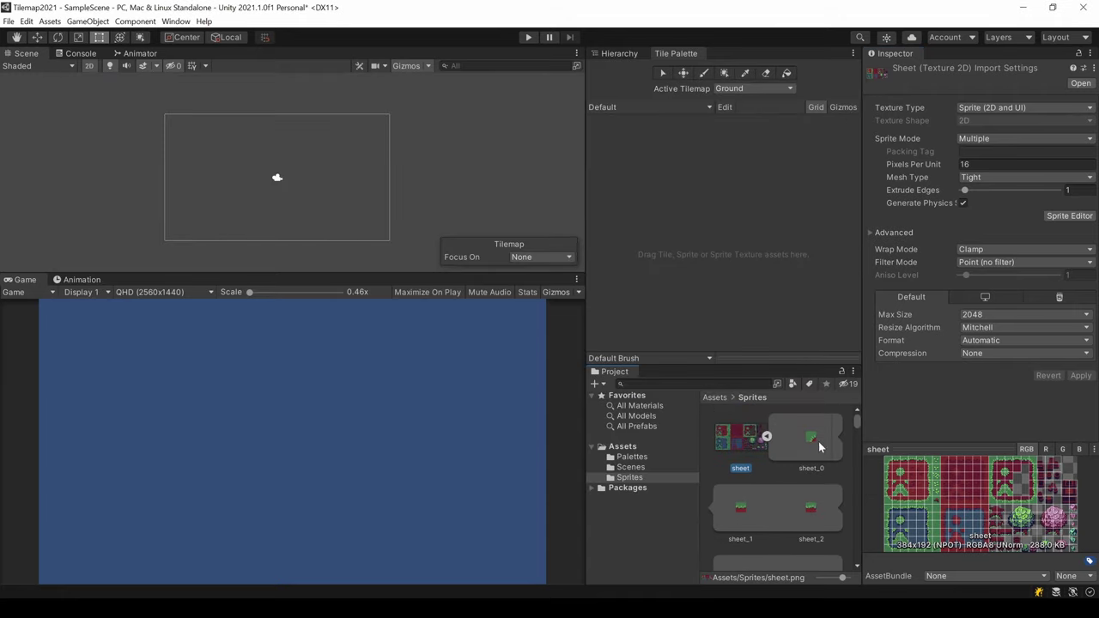
Step: Add the whole sheet to the Default tile palette, saving the generated tiles in a new Tiles folder under Assets
drag(729, 435, 809, 466)
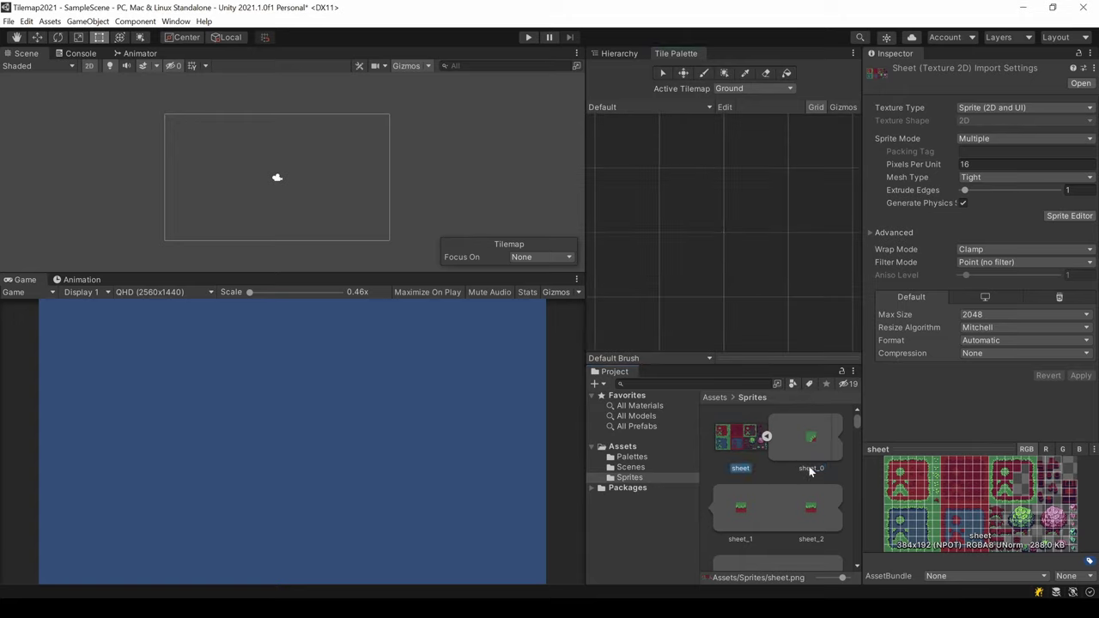
scroll(701, 272, down, 5)
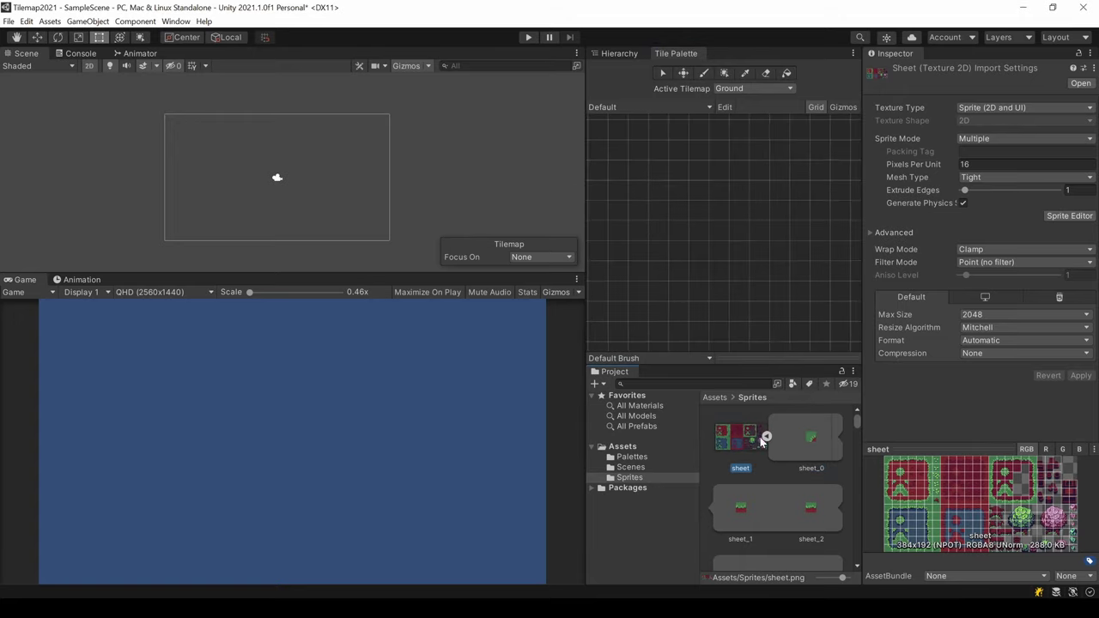
drag(743, 431, 621, 139)
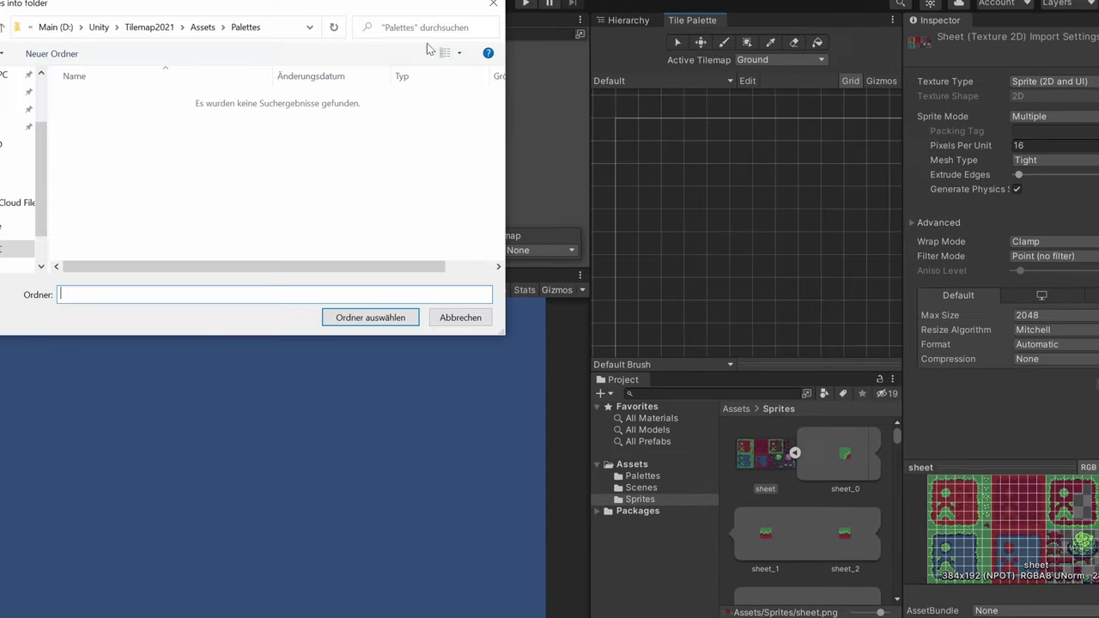
click(202, 27)
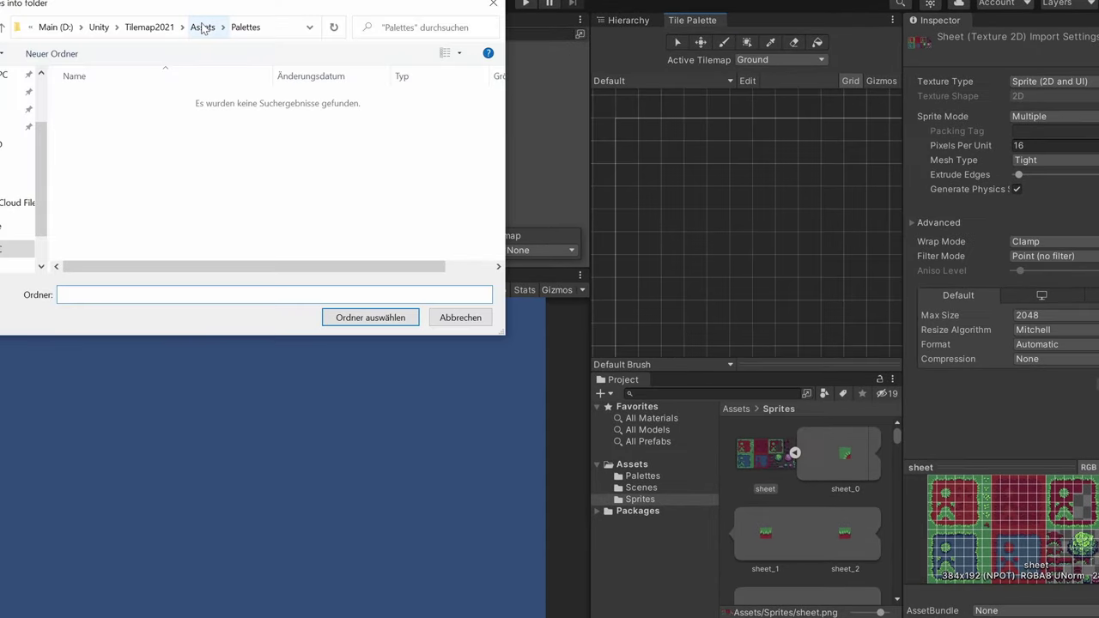
right_click(147, 183)
mouse_move(108, 361)
click(177, 353)
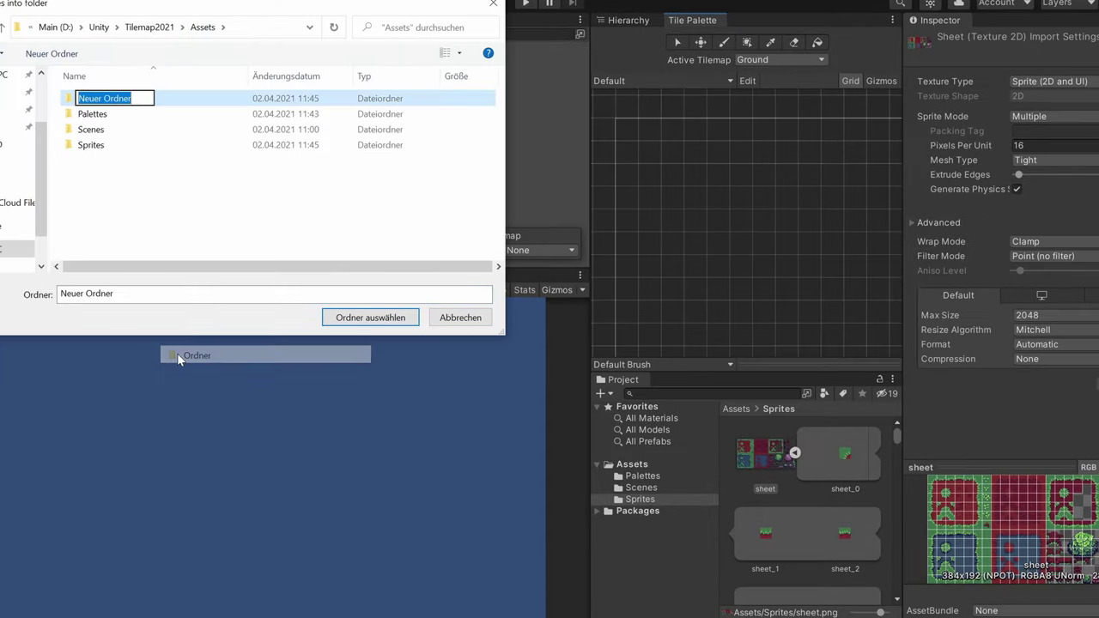
text(Tiles)
key(Return)
key(Return)
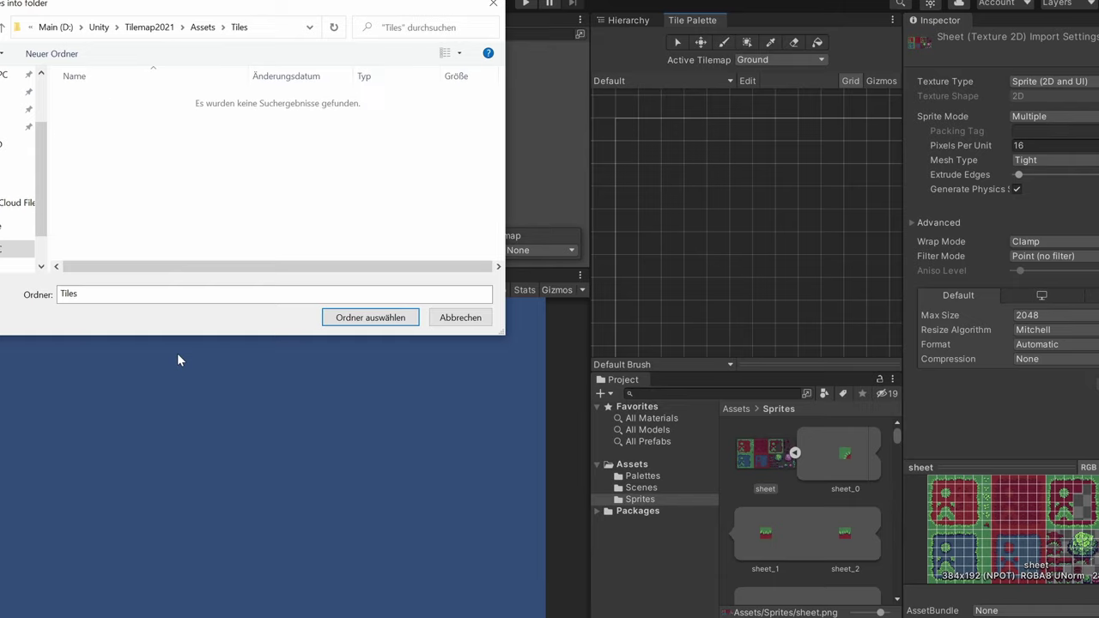
click(370, 318)
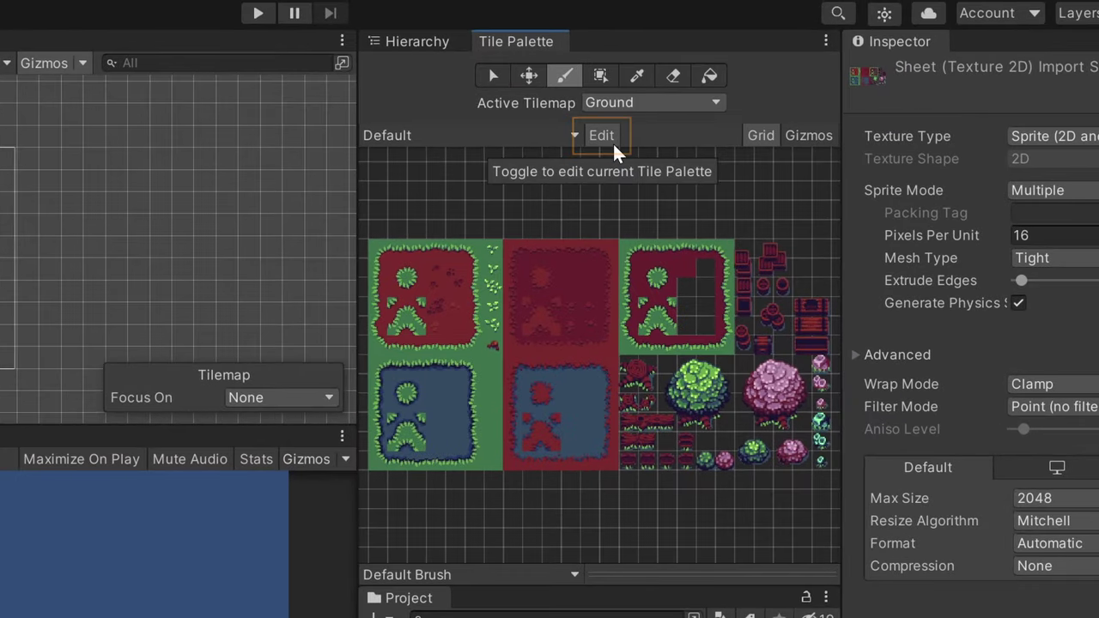
Step: Erase the upper group of crate and barrel tiles from the Default palette in palette edit mode
scroll(810, 333, up, 2)
scroll(811, 335, up, 1)
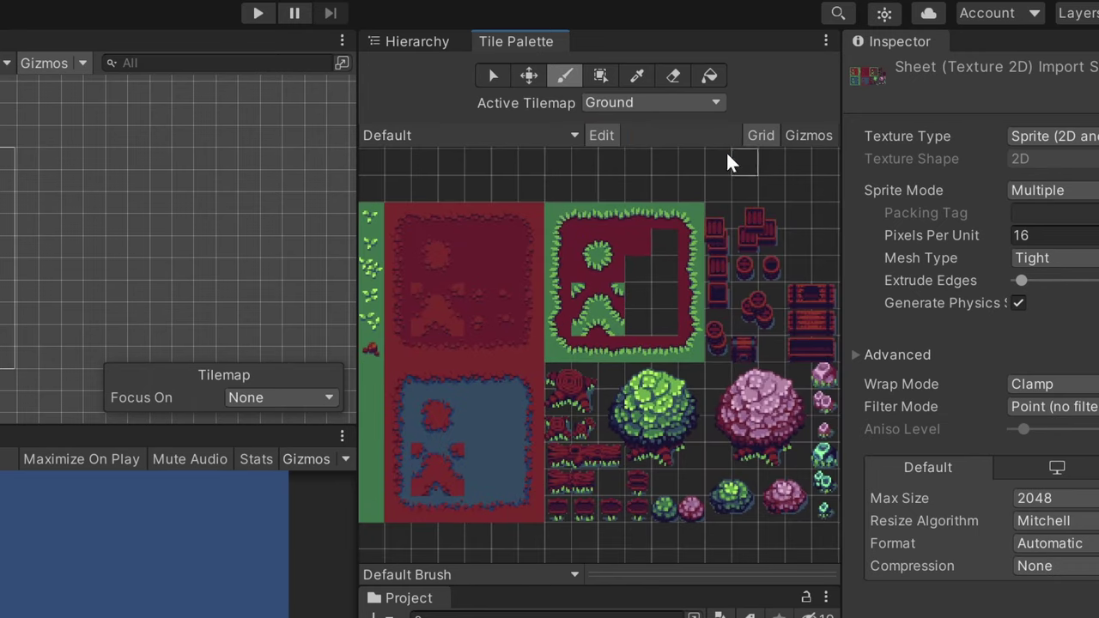
click(671, 74)
click(724, 230)
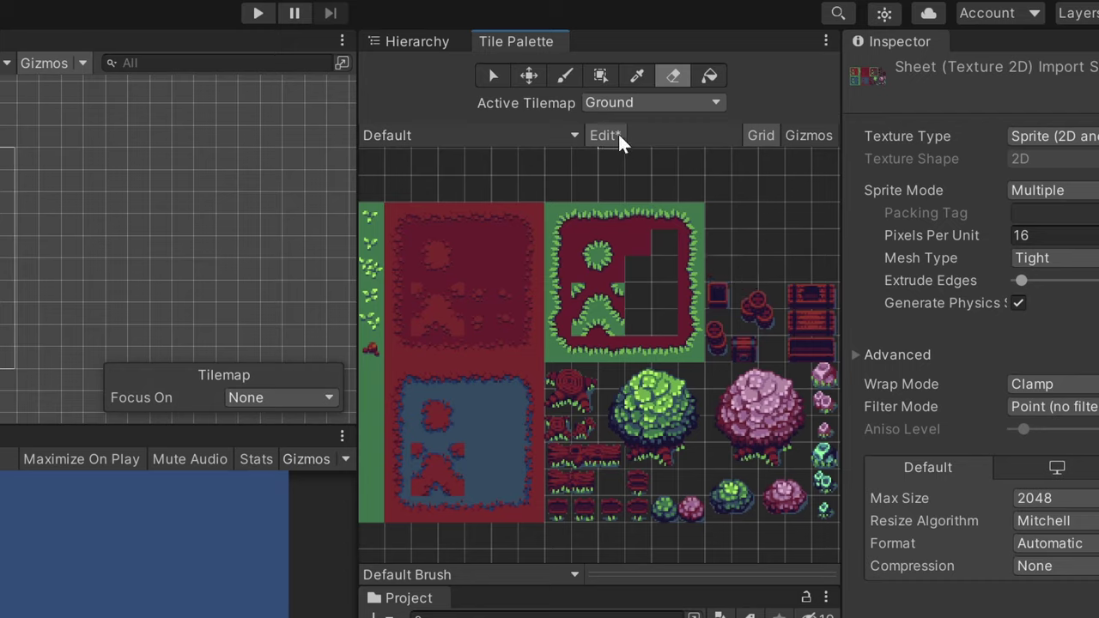
Step: Select the upper-right grass corner tile of the third ground block and move it to palette cell X 15, Y 7
click(495, 78)
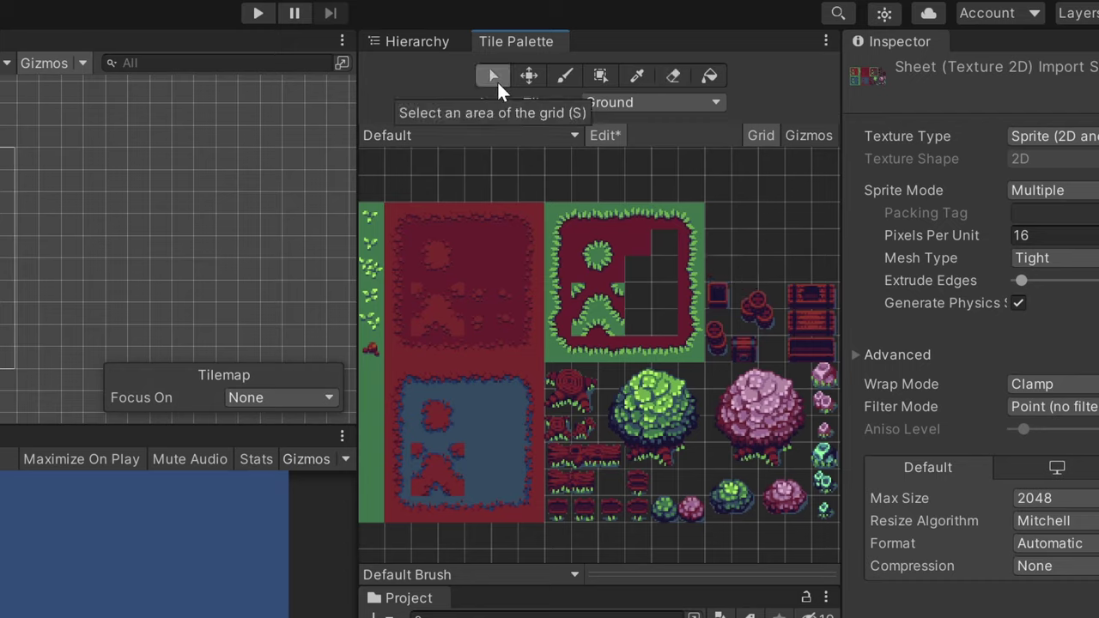
click(694, 212)
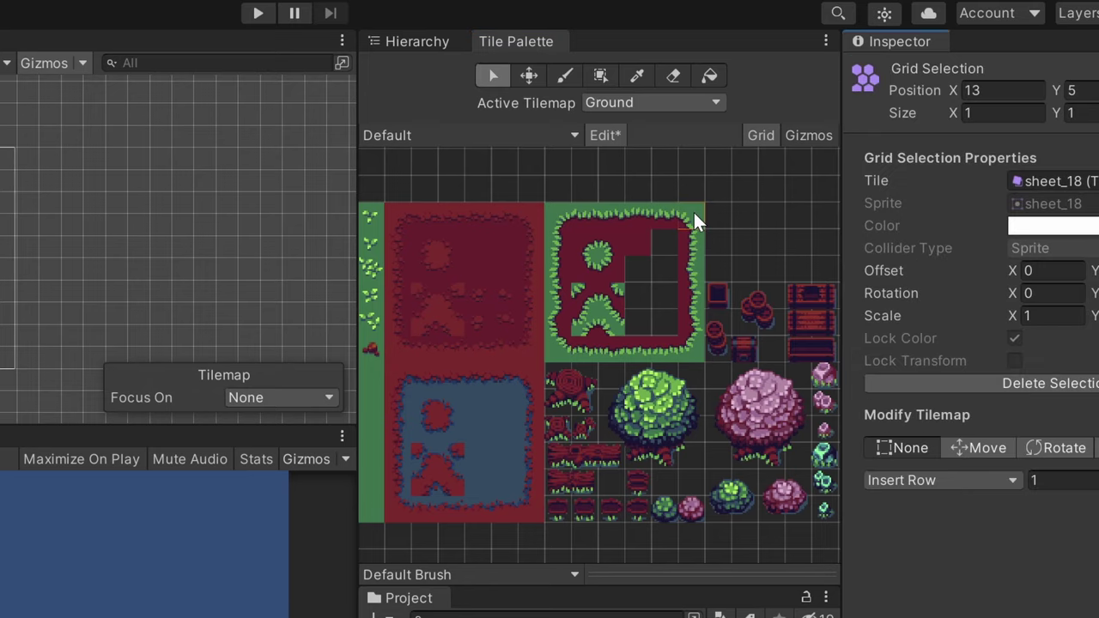
click(533, 79)
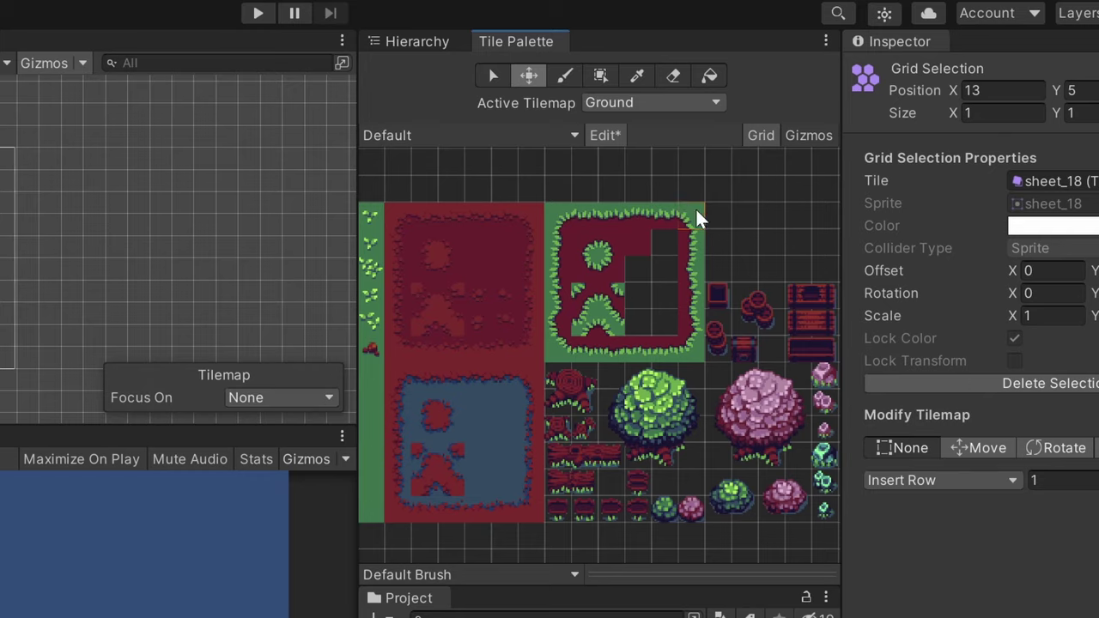
drag(696, 213, 726, 220)
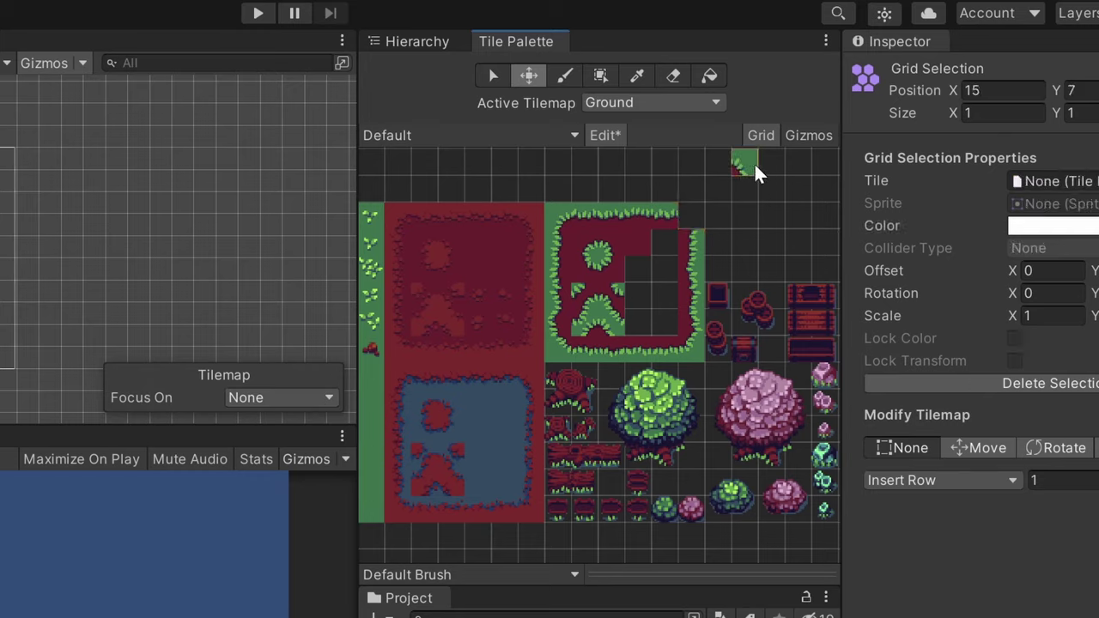
Step: Move the grass corner tile to palette cell X 13, Y 5 and finish editing the palette
drag(756, 172, 815, 216)
click(600, 137)
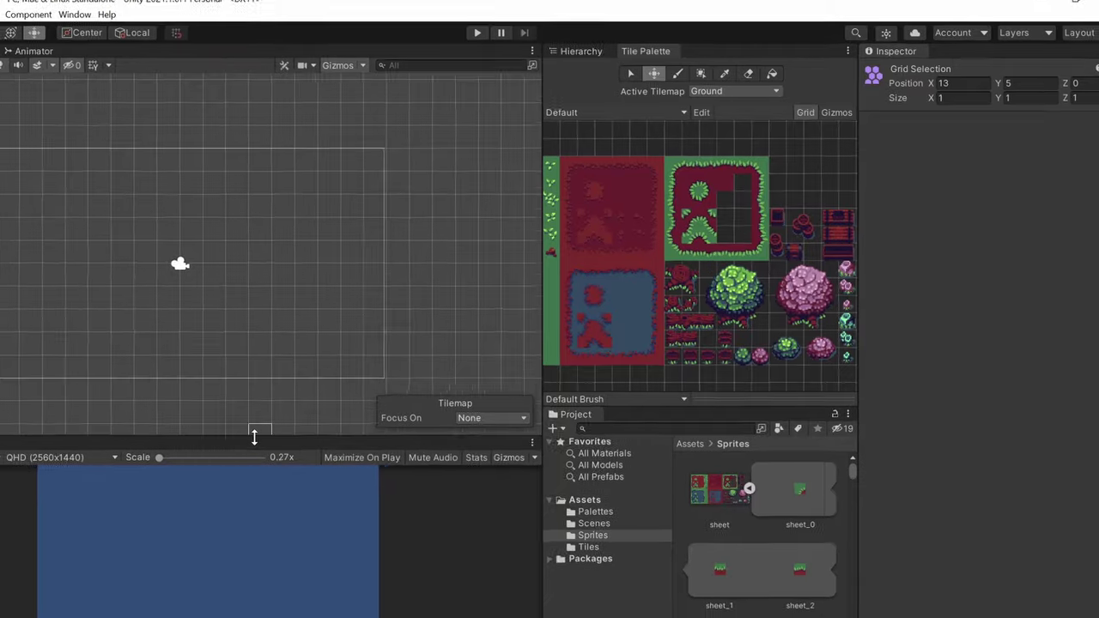
Step: Paint freehand strokes of plain grass on the Ground tilemap, and box-fill a grass rectangle covering the whole camera frame
drag(254, 437, 251, 372)
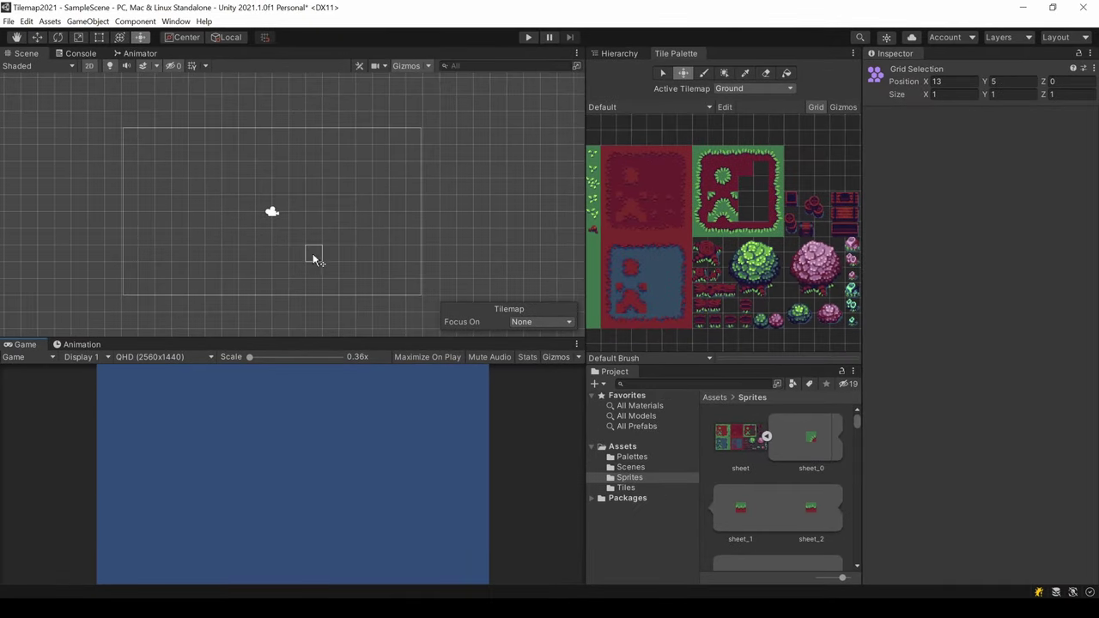
middle_drag(233, 277, 282, 249)
middle_drag(688, 126, 798, 115)
click(696, 270)
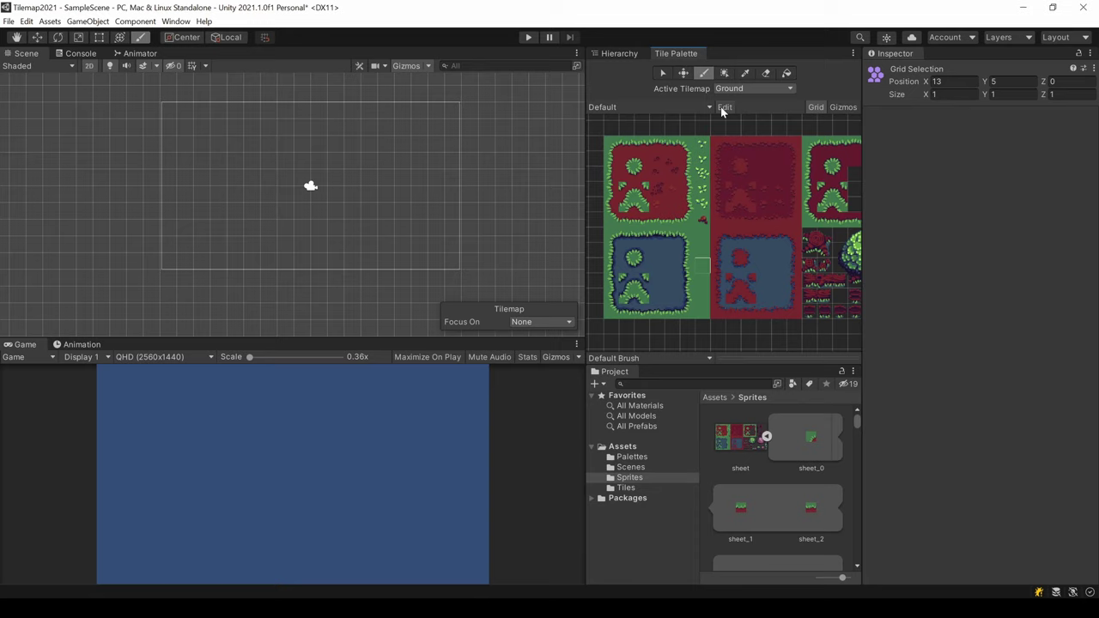
mouse_move(219, 142)
mouse_down()
mouse_move(221, 201)
mouse_move(198, 140)
mouse_move(385, 235)
mouse_move(436, 128)
mouse_move(452, 232)
mouse_up()
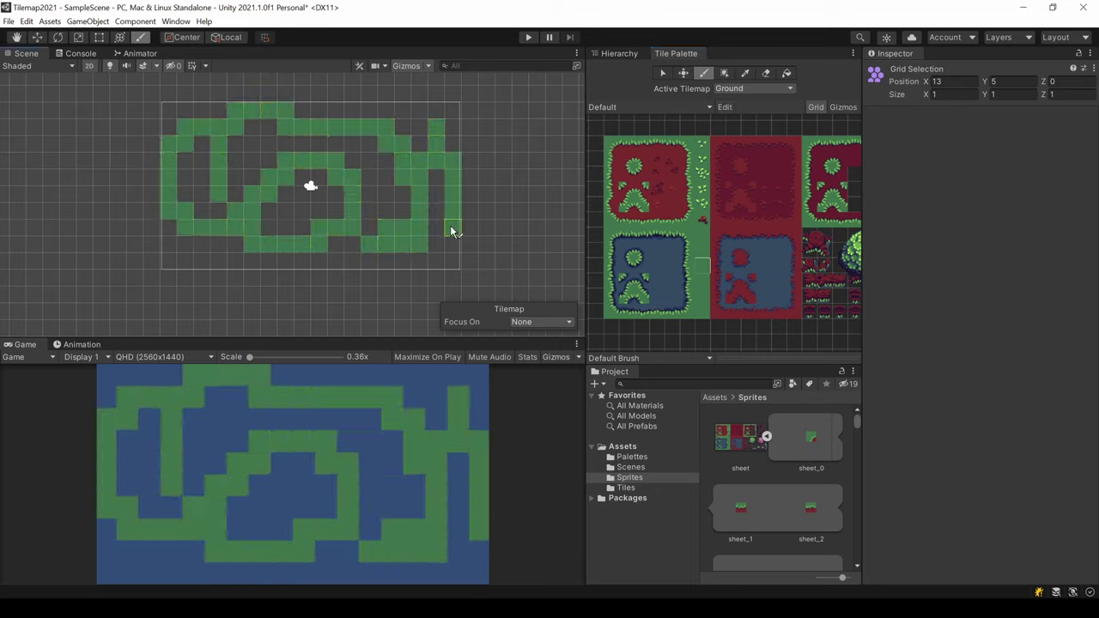
click(723, 74)
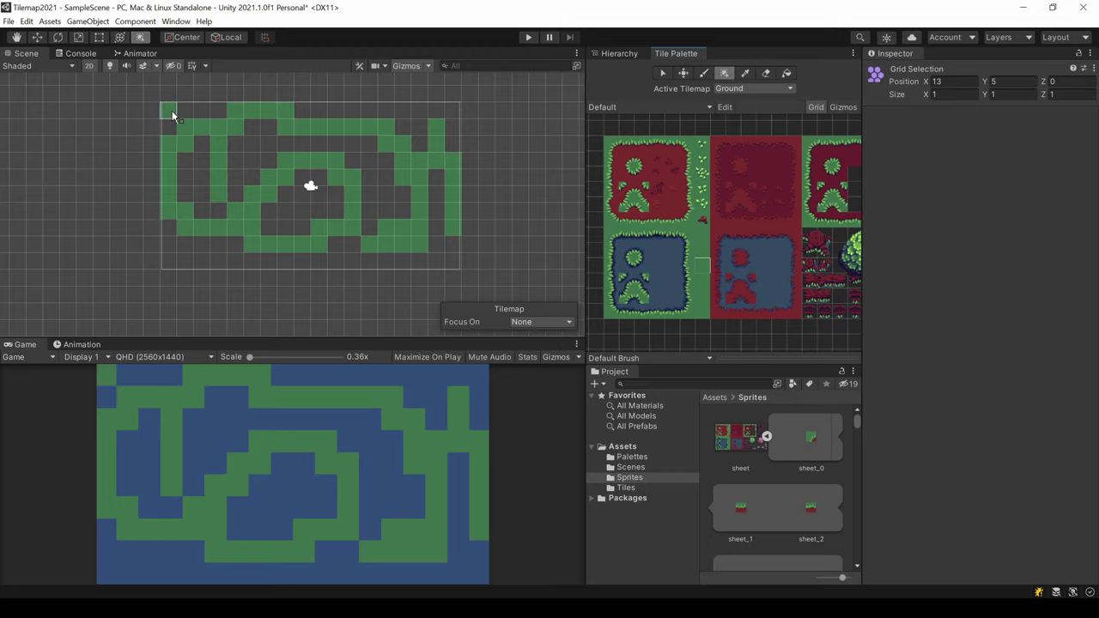
drag(102, 94, 539, 331)
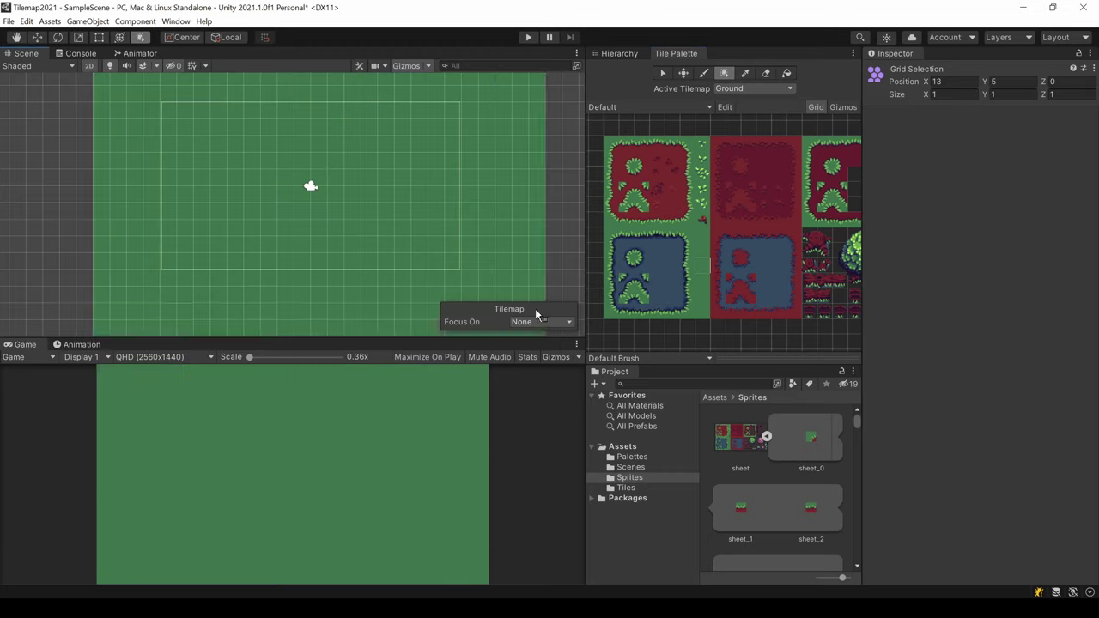
Step: Paint the pond's upper edge in the grass with water top-edge tiles and an upper corner tile at each end
click(704, 73)
click(657, 237)
drag(254, 163, 360, 163)
click(611, 236)
click(220, 163)
click(687, 237)
click(371, 164)
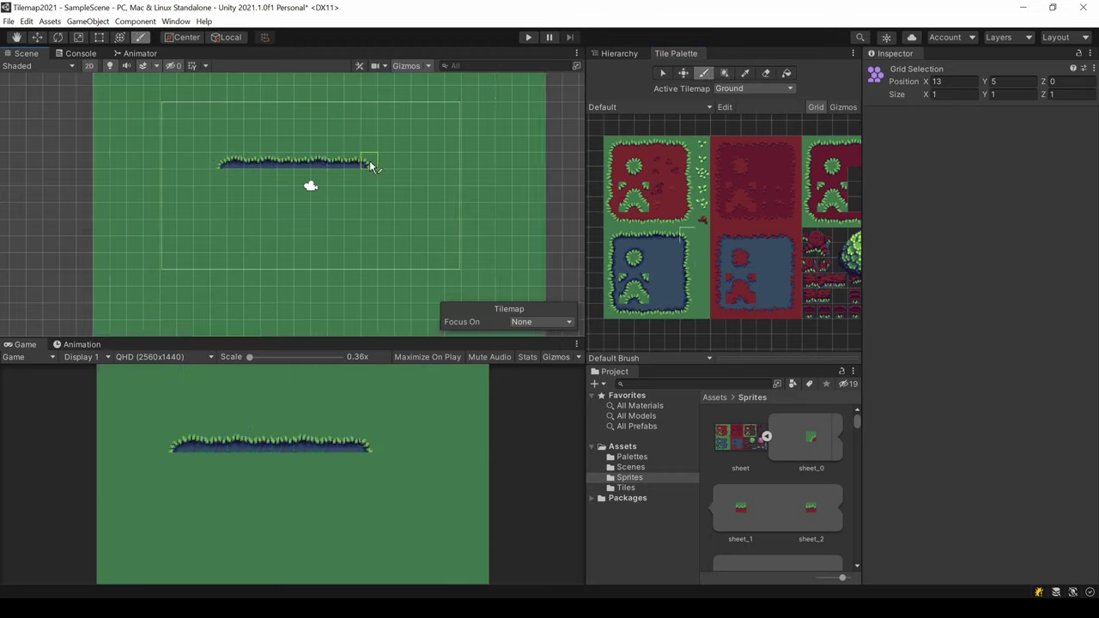
Step: Paint the pond's left, right and lower edges with their corners, and box-fill the interior with plain water tiles
mouse_move(220, 177)
mouse_down()
mouse_move(220, 243)
mouse_move(335, 260)
mouse_up()
click(611, 309)
click(220, 260)
mouse_move(369, 194)
mouse_down()
mouse_move(368, 255)
mouse_move(252, 261)
mouse_up()
click(656, 309)
click(723, 73)
drag(234, 175, 353, 245)
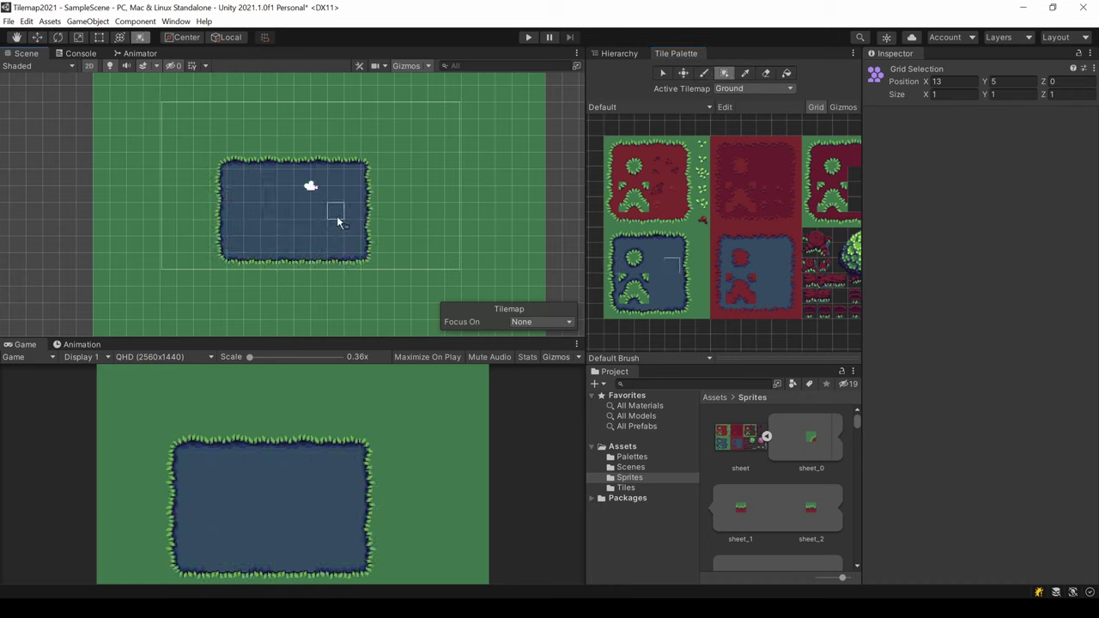
Step: Try the flood fill tool with a dark red ground tile and the eraser on the grass beside the pond
click(761, 76)
click(786, 74)
click(684, 204)
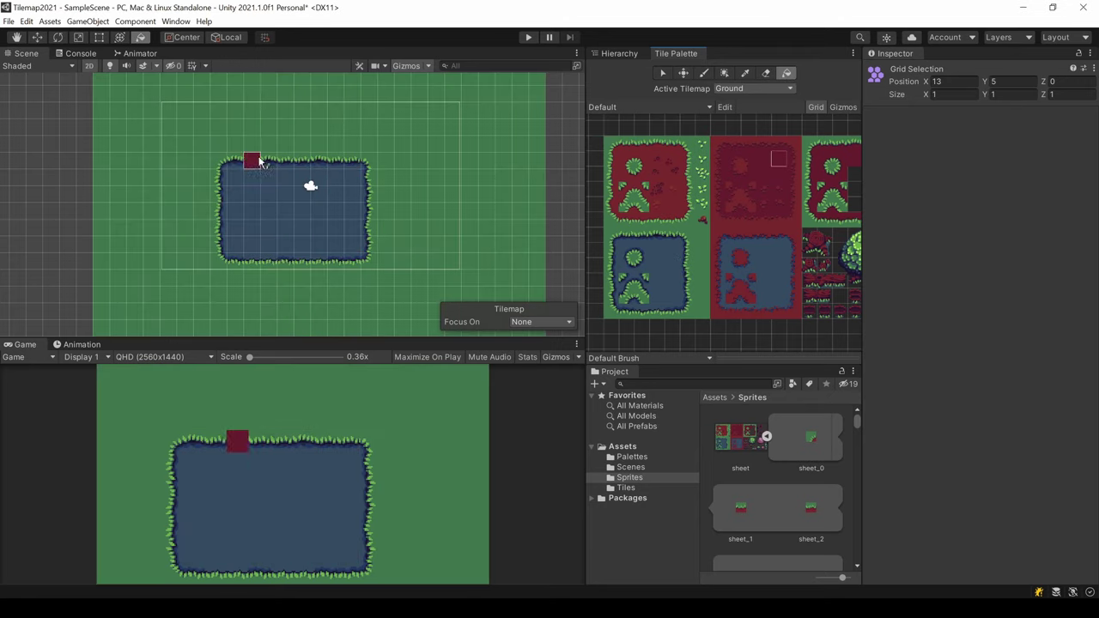
click(767, 75)
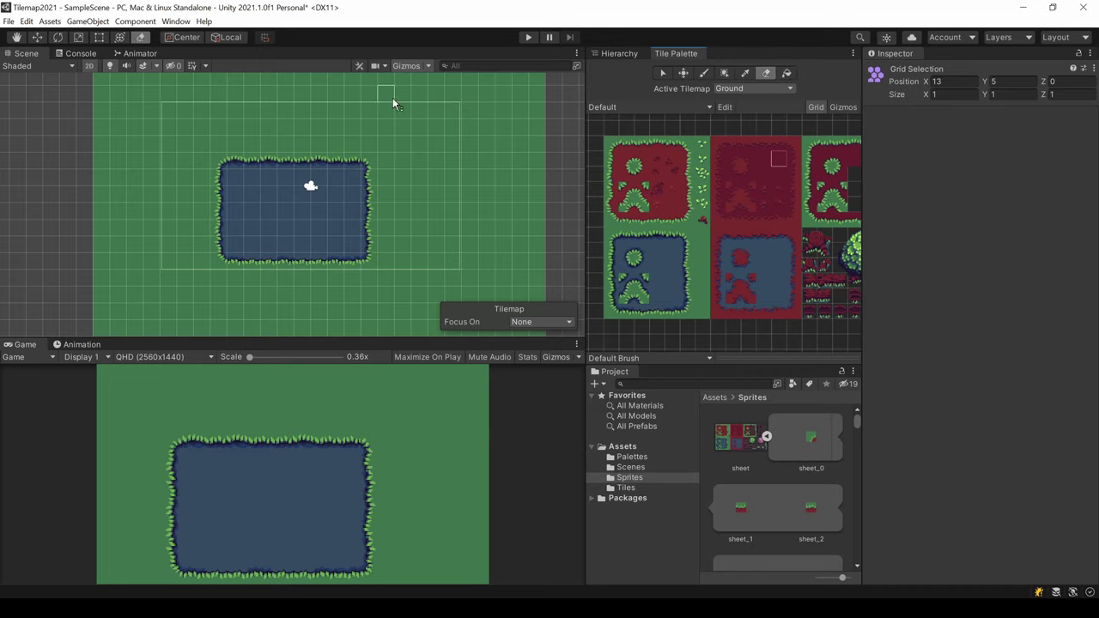
mouse_move(393, 103)
mouse_down()
mouse_move(424, 186)
mouse_move(411, 201)
mouse_up()
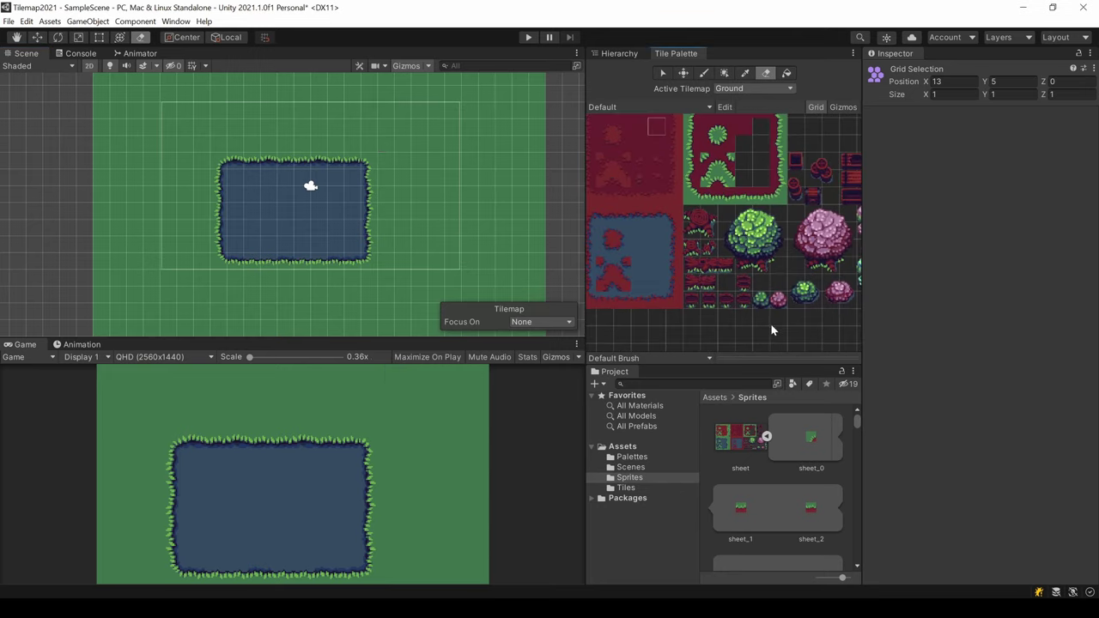
Step: Try painting a small green bush beside the pond on the Ground tilemap, and pick the small pink bush tile
middle_drag(770, 324, 736, 328)
click(728, 311)
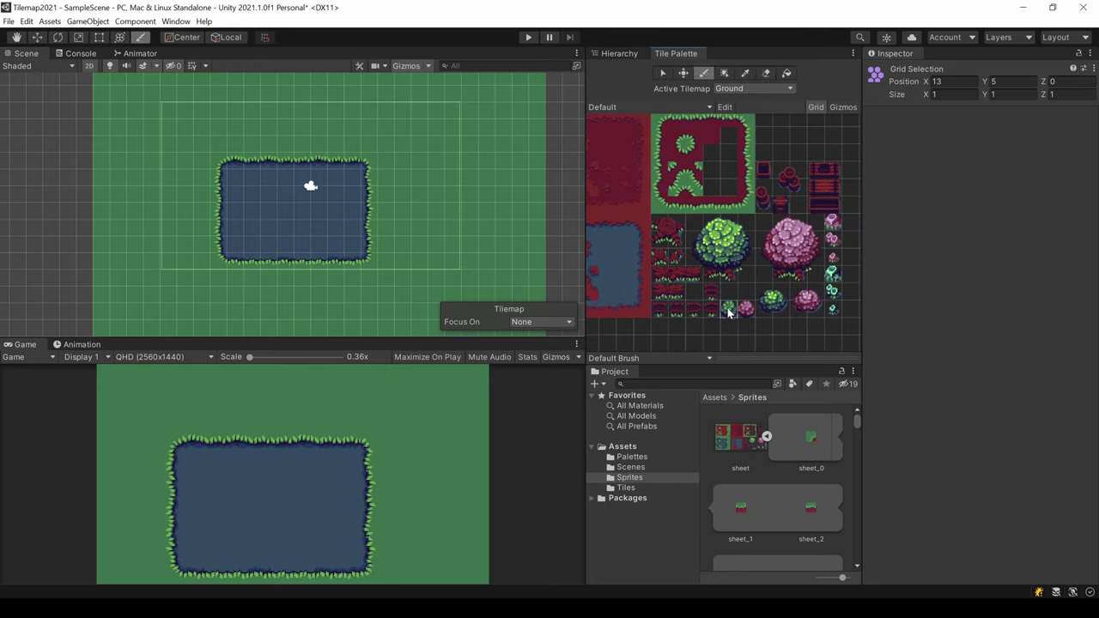
click(388, 163)
click(744, 311)
Step: Create a second tilemap as a child of Grid and name it Top
click(613, 54)
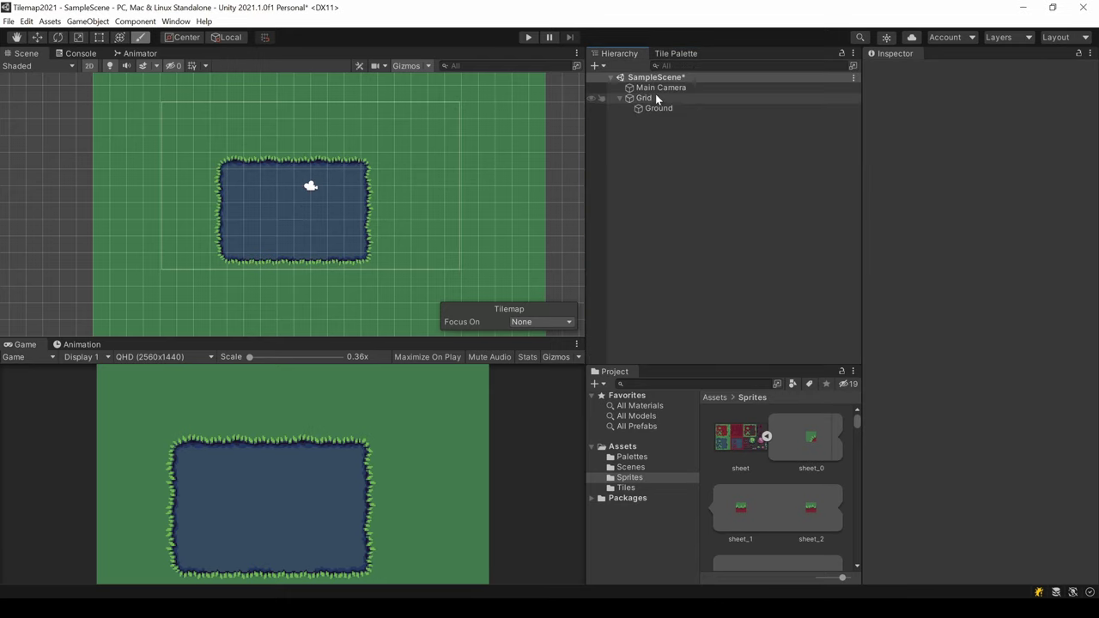
right_click(645, 101)
mouse_move(712, 268)
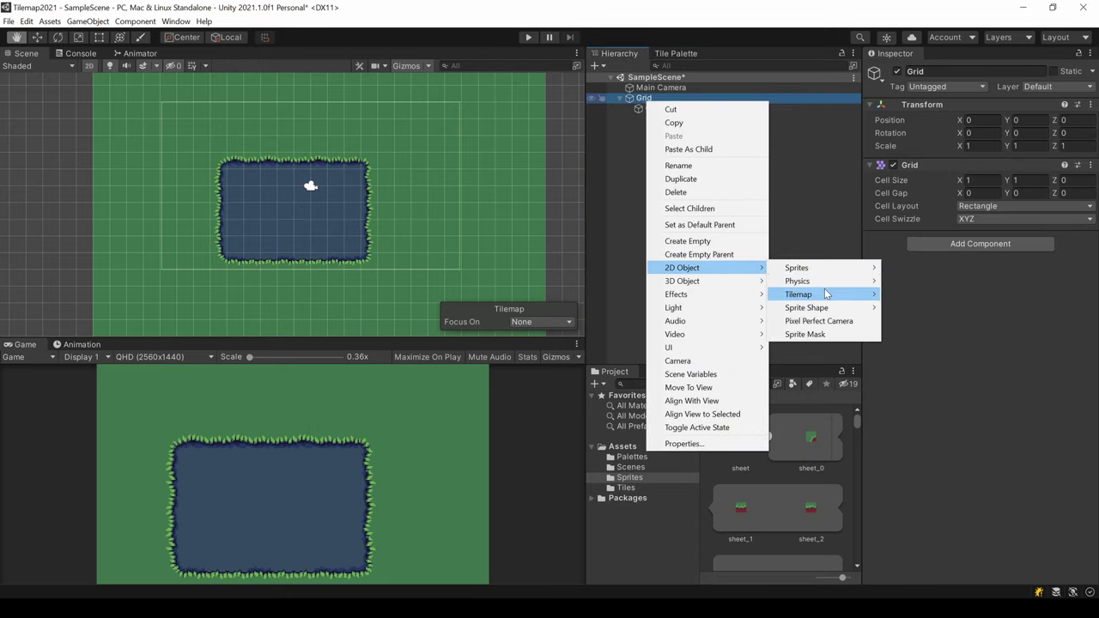
mouse_move(828, 294)
click(892, 291)
text(Top)
key(Return)
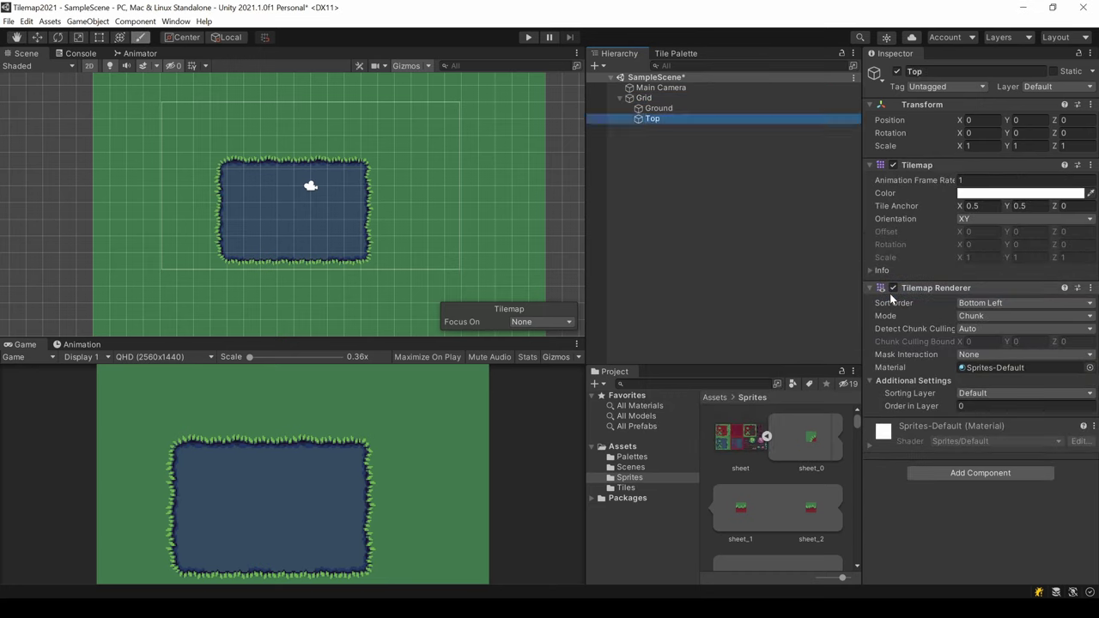
Step: Make Top the active tilemap and paint a small pink bush, a small green bush and a small stump around the pond
click(687, 54)
click(758, 89)
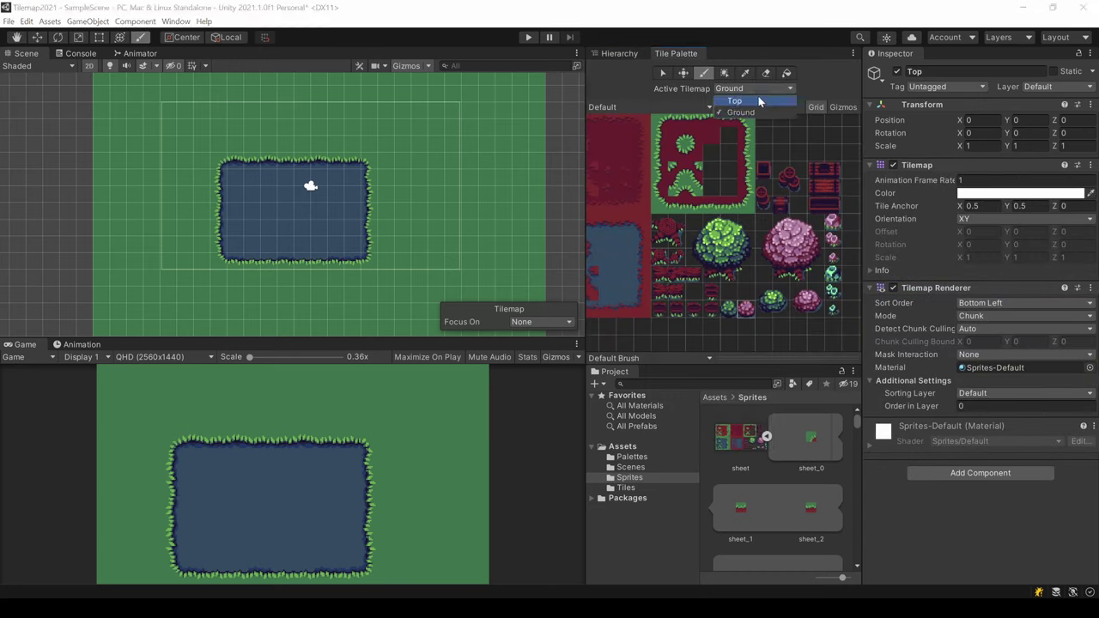
click(735, 101)
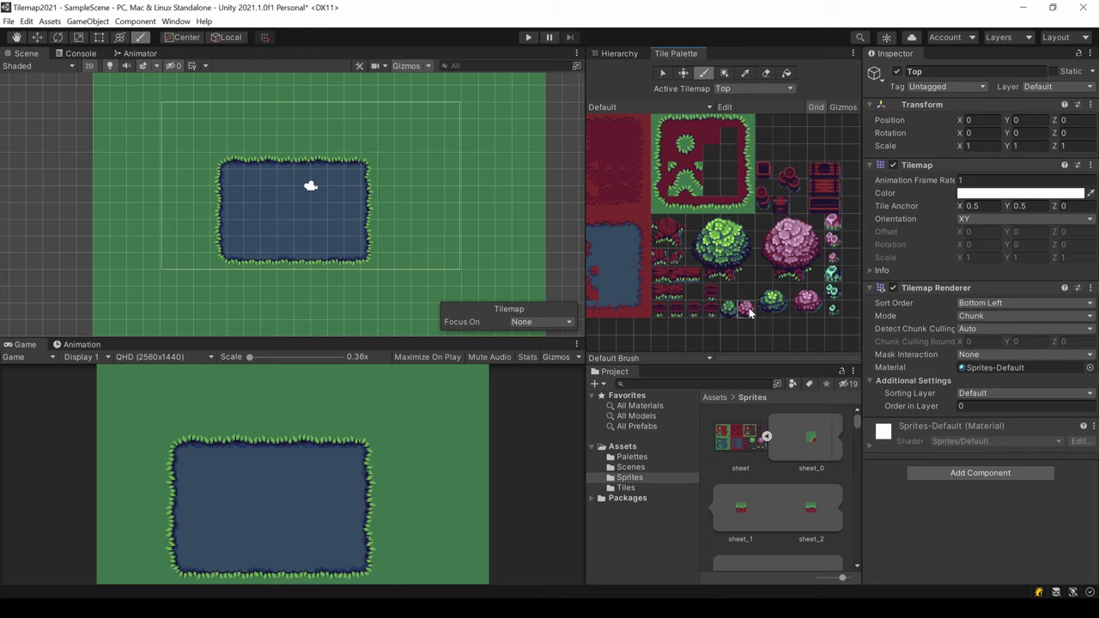
click(402, 177)
click(729, 308)
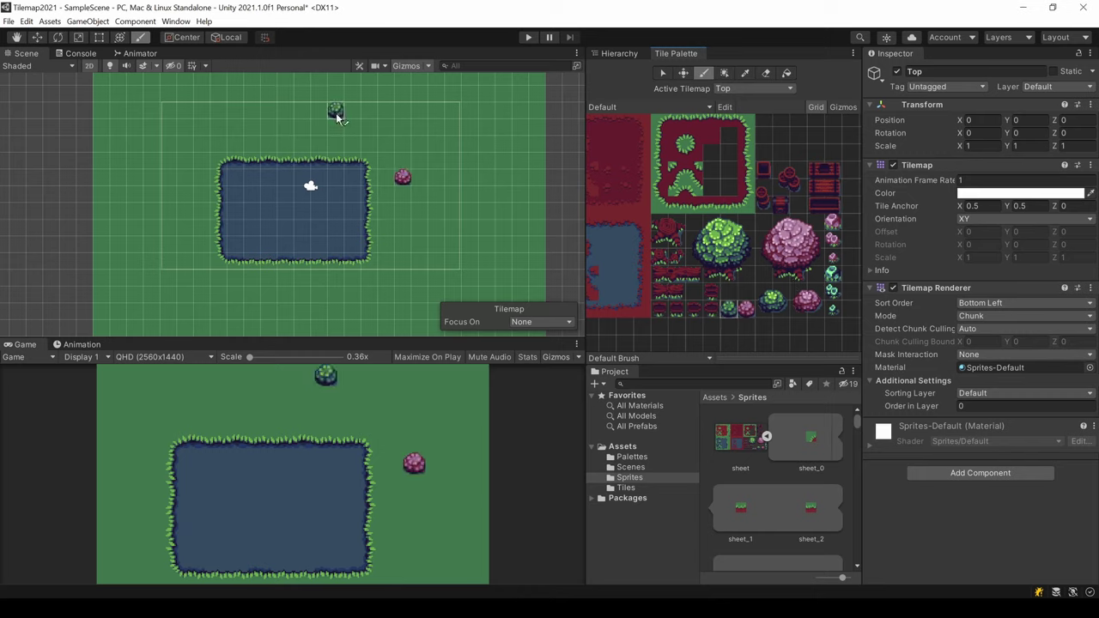
click(352, 128)
click(662, 256)
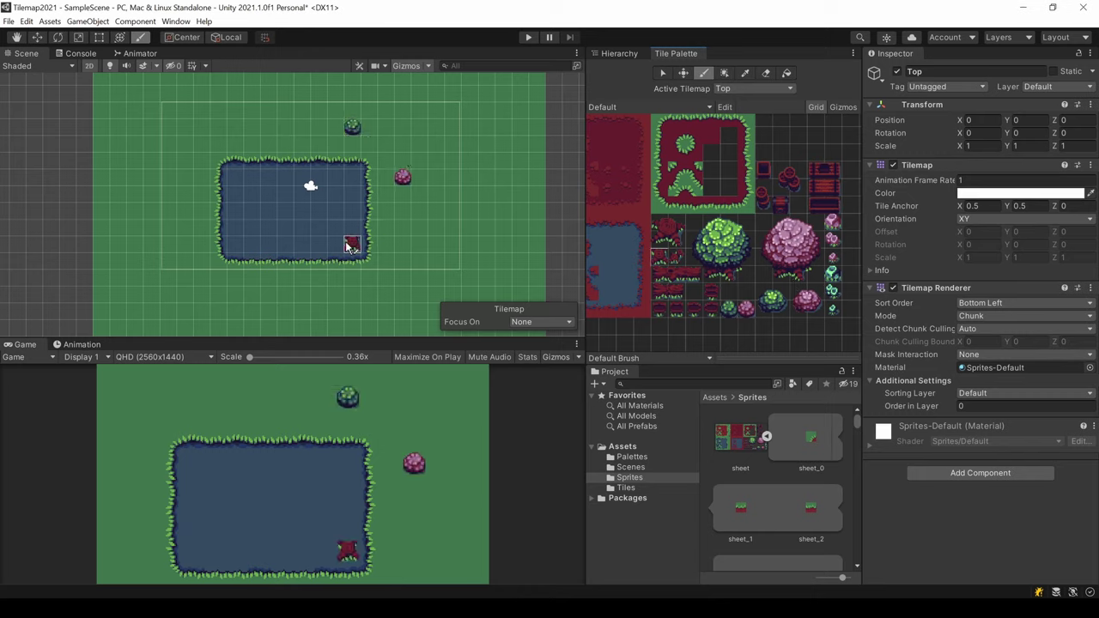
click(403, 246)
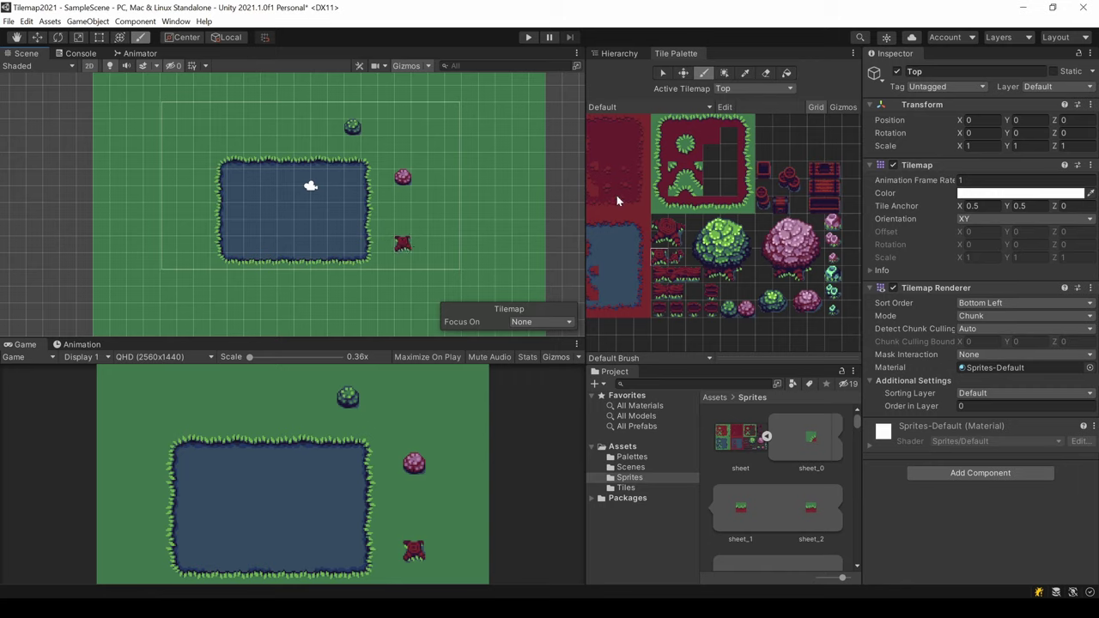
Step: Pick the multi-tile large stump and the three-tile log from the palette, and place both above the pond on Top
click(745, 73)
drag(675, 245, 675, 245)
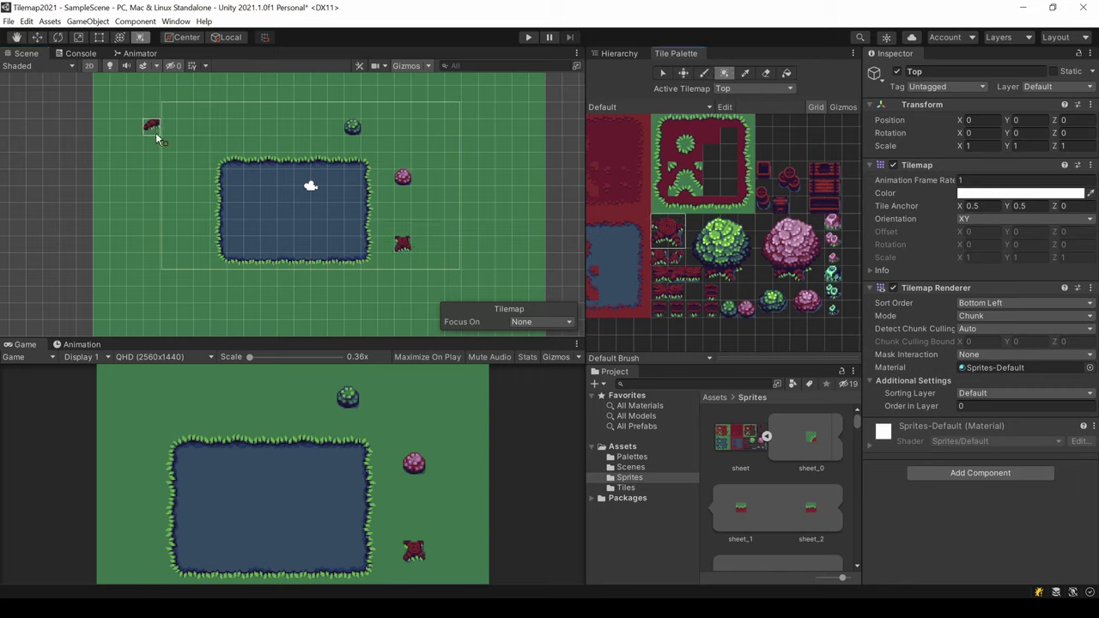
drag(180, 130, 199, 147)
drag(661, 277, 697, 277)
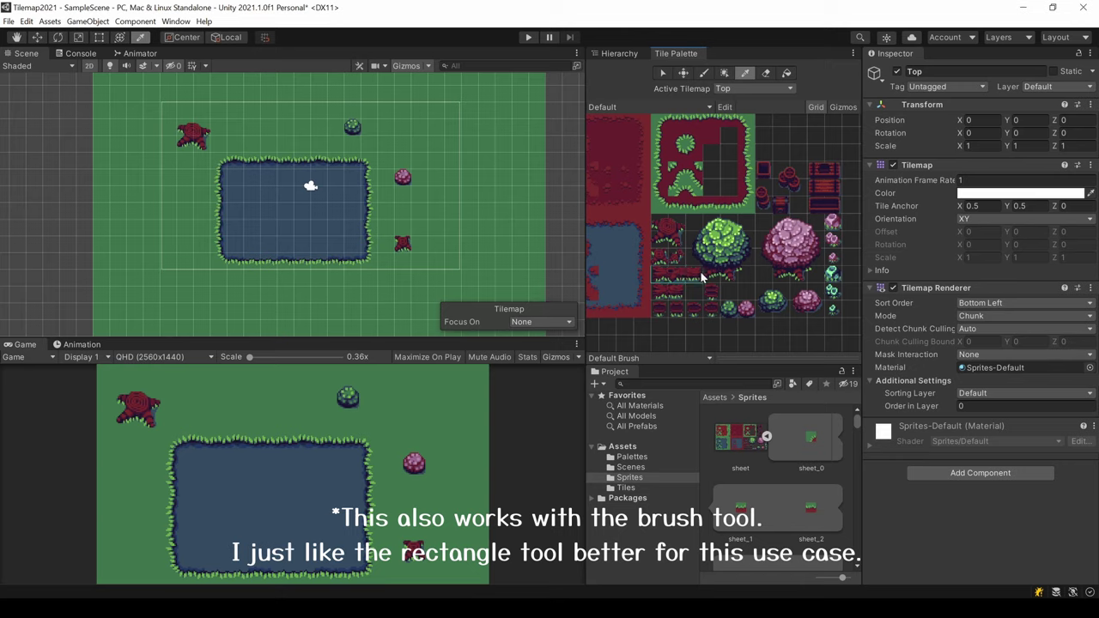
click(290, 137)
mouse_move(290, 137)
mouse_down()
mouse_move(442, 238)
mouse_move(309, 156)
mouse_move(307, 144)
mouse_up()
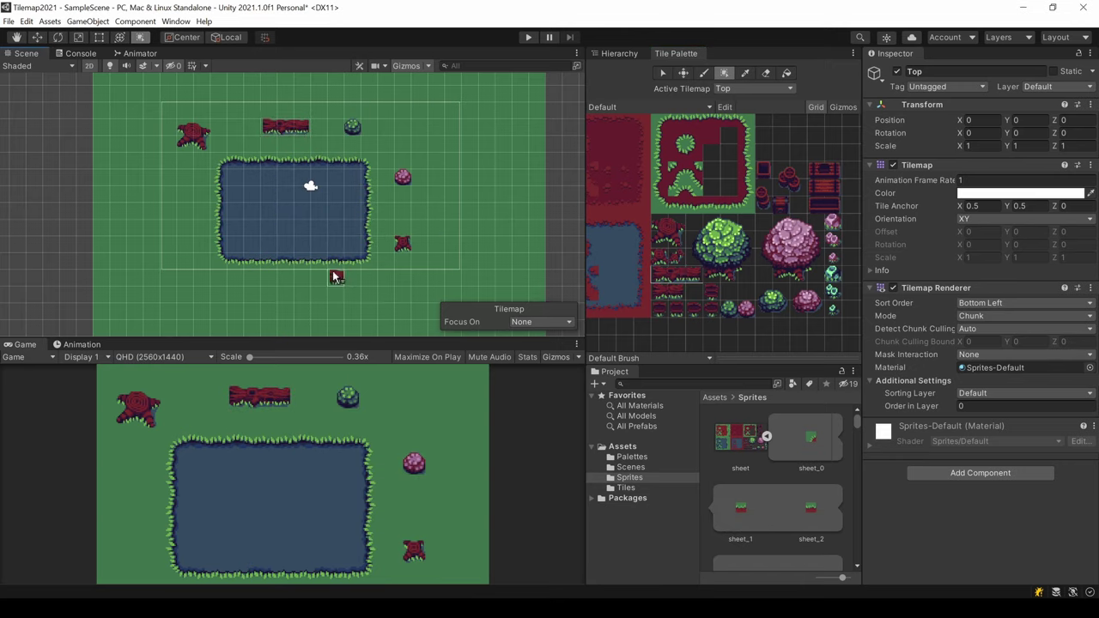
Step: Place a pink flower tile beyond the pond's upper-right corner and a small dark red object tile inside the pond
click(832, 239)
click(419, 128)
click(711, 309)
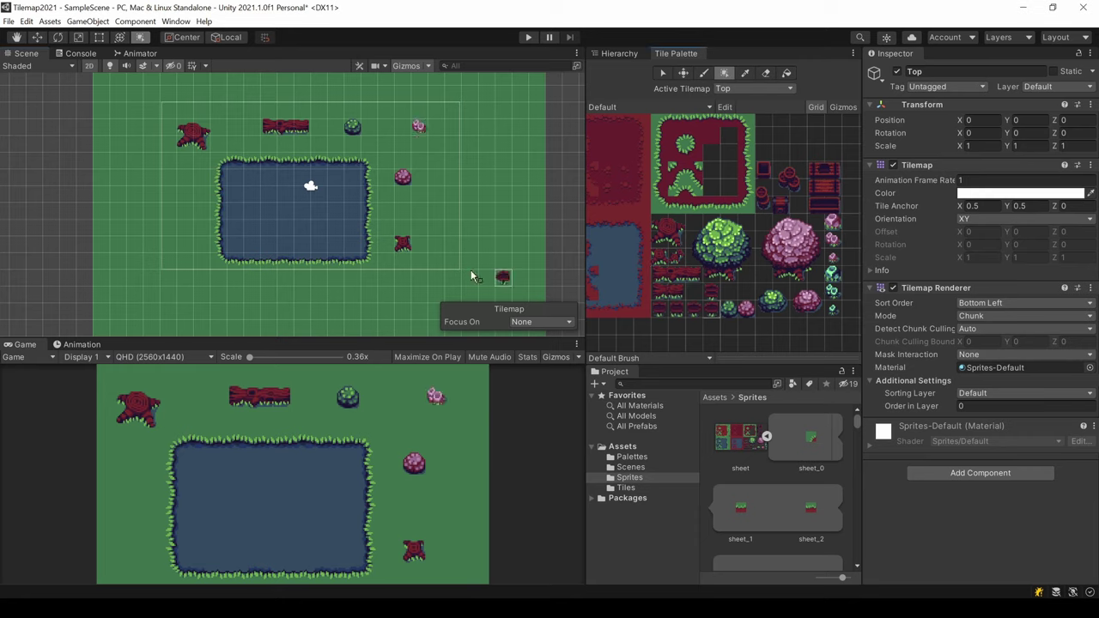
click(304, 230)
Step: Paint a vertical strip of red ground with a grassy right edge left of the pond, including its lower and upper corners
middle_drag(633, 321, 780, 332)
click(667, 186)
drag(184, 196, 180, 249)
click(664, 210)
click(662, 219)
click(183, 258)
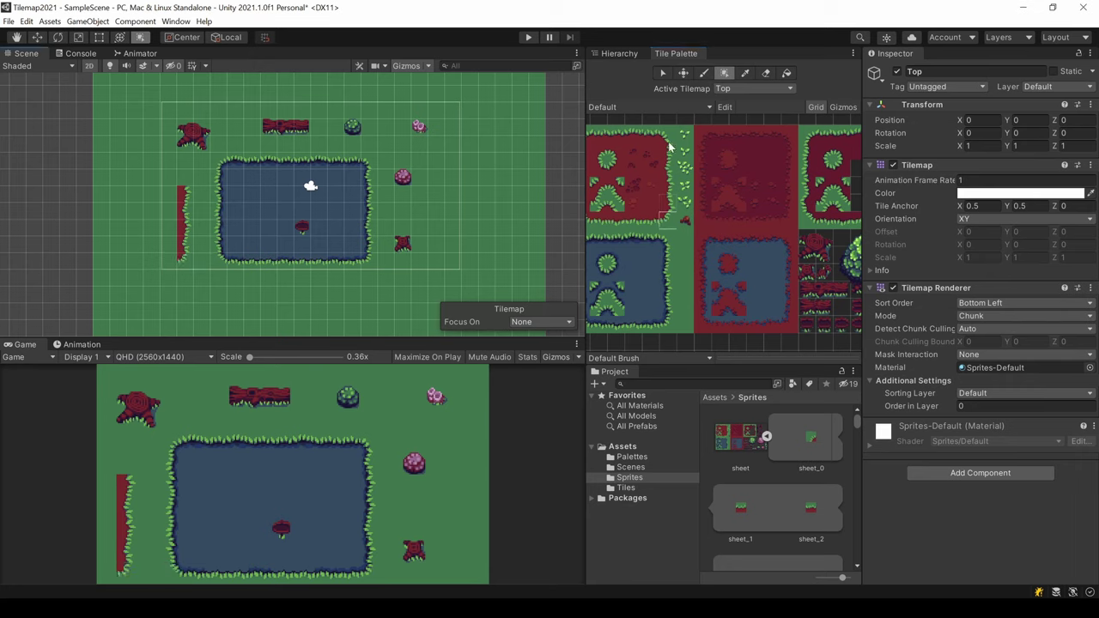
click(668, 140)
click(168, 182)
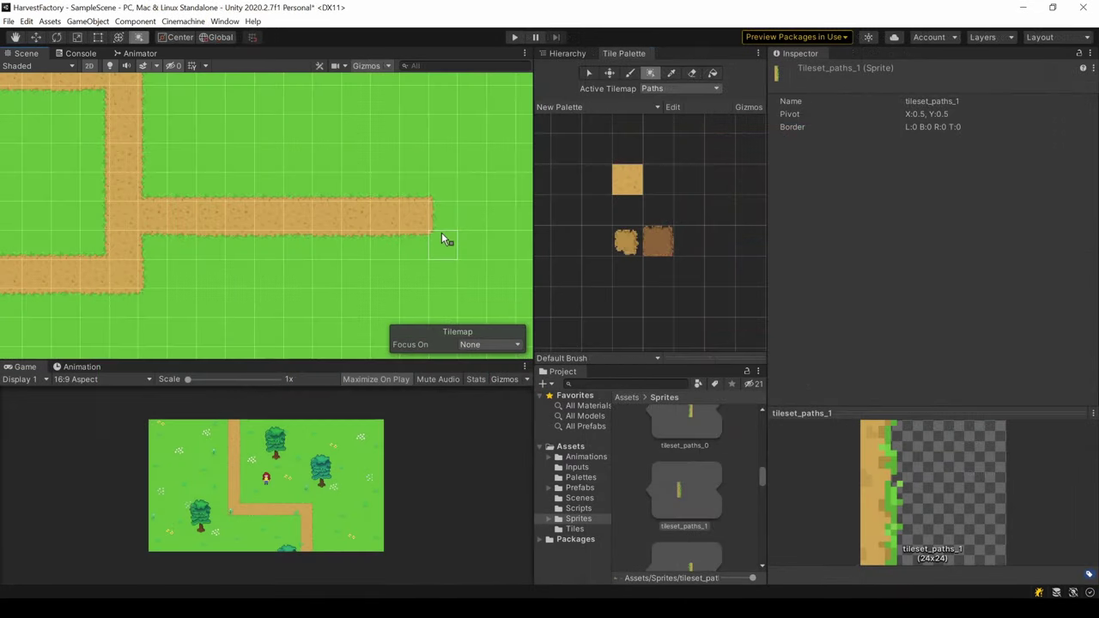
Step: In the HarvestFactory project, extend the dirt path upward from its end and box-fill the area beside it with path tiles
drag(416, 213, 411, 122)
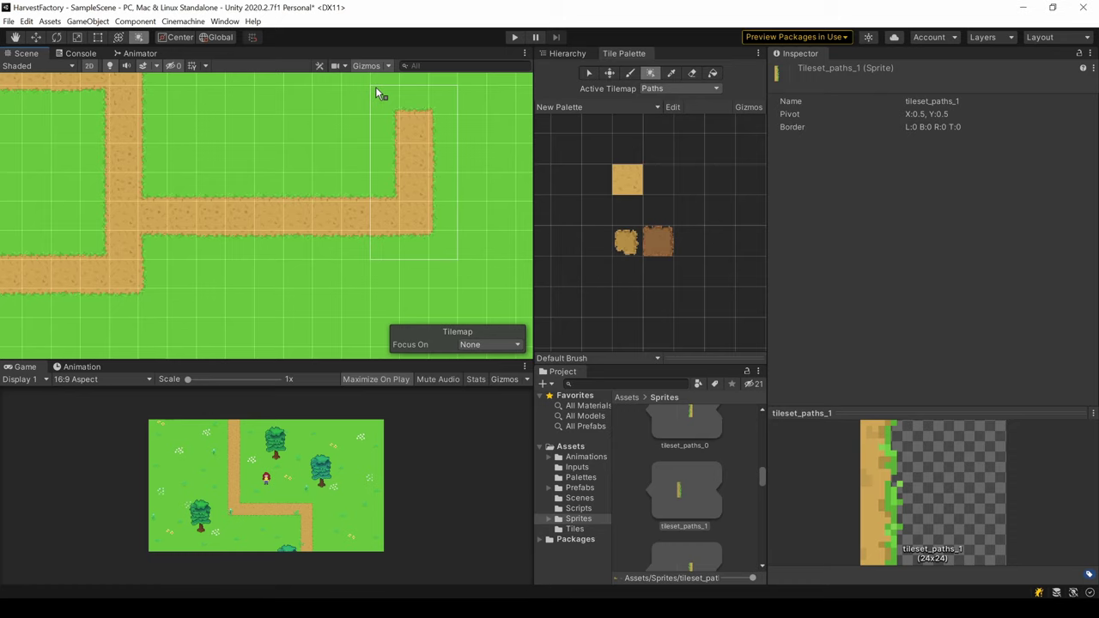
middle_drag(399, 145, 418, 244)
drag(434, 296, 162, 214)
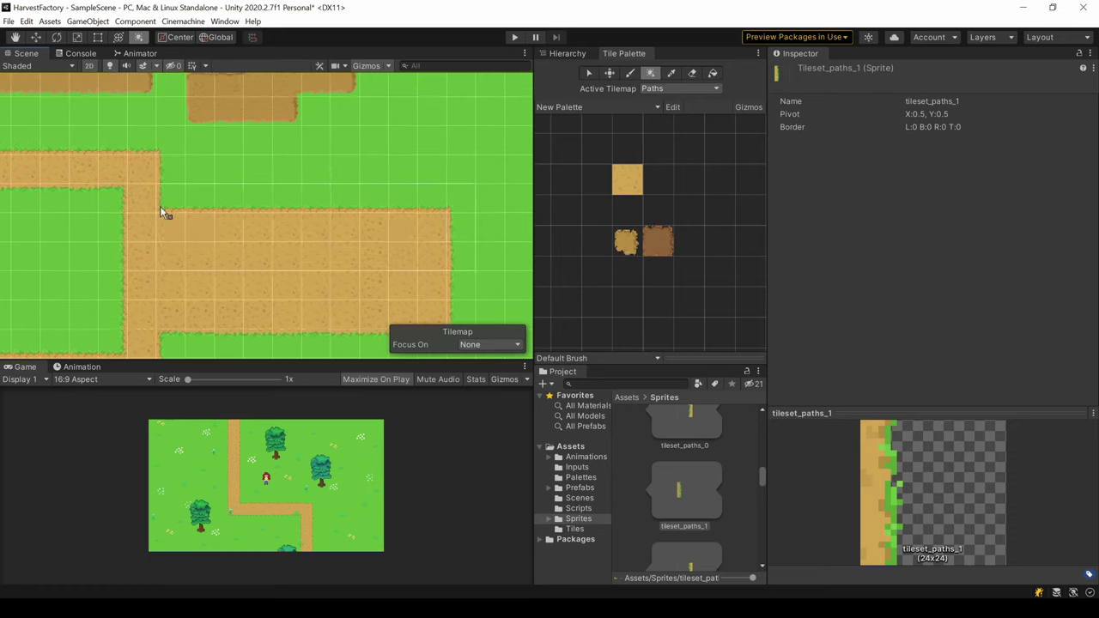
middle_drag(276, 304, 307, 240)
middle_drag(158, 225, 250, 214)
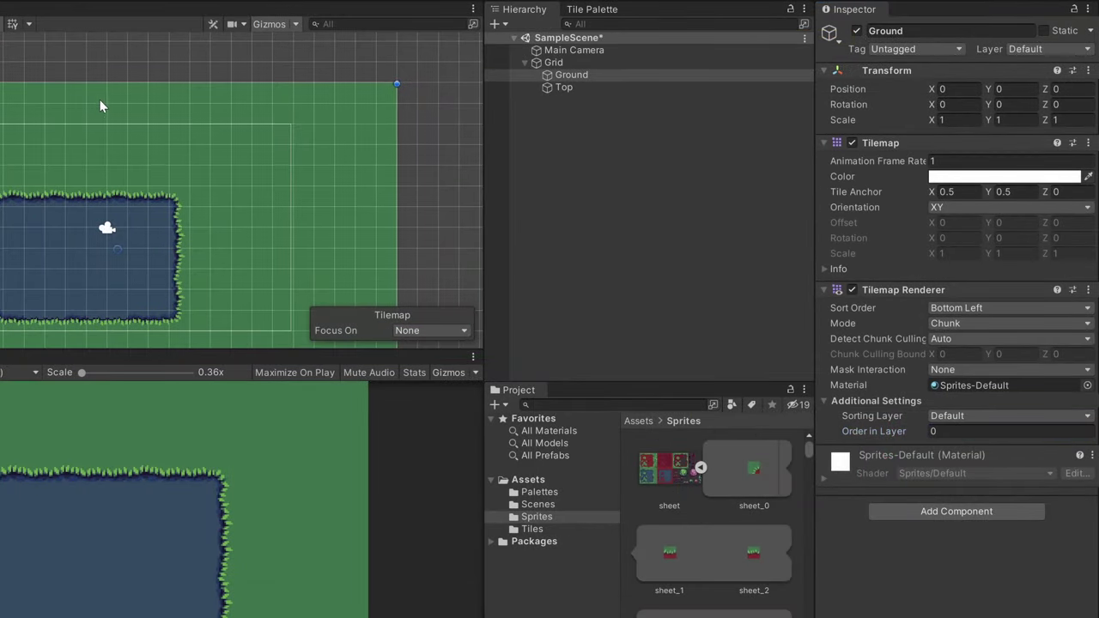
Step: In the Tilemap2021 project, undo a trial move of the Ground tilemap and set its Order in Layer to -37
drag(99, 105, 103, 53)
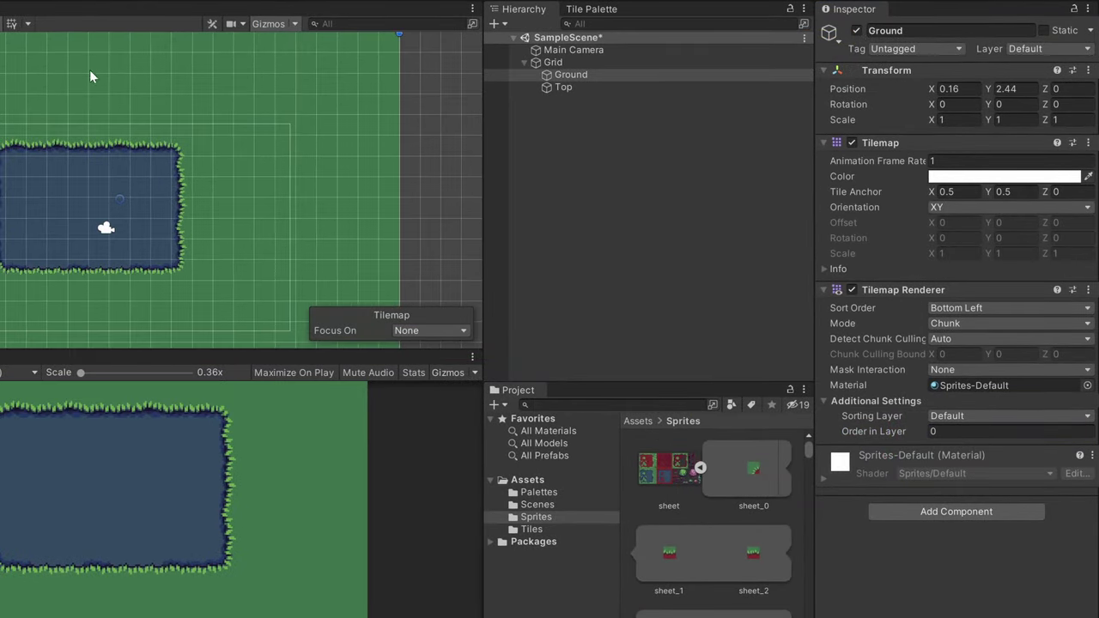
key(ctrl+z)
drag(876, 431, 867, 428)
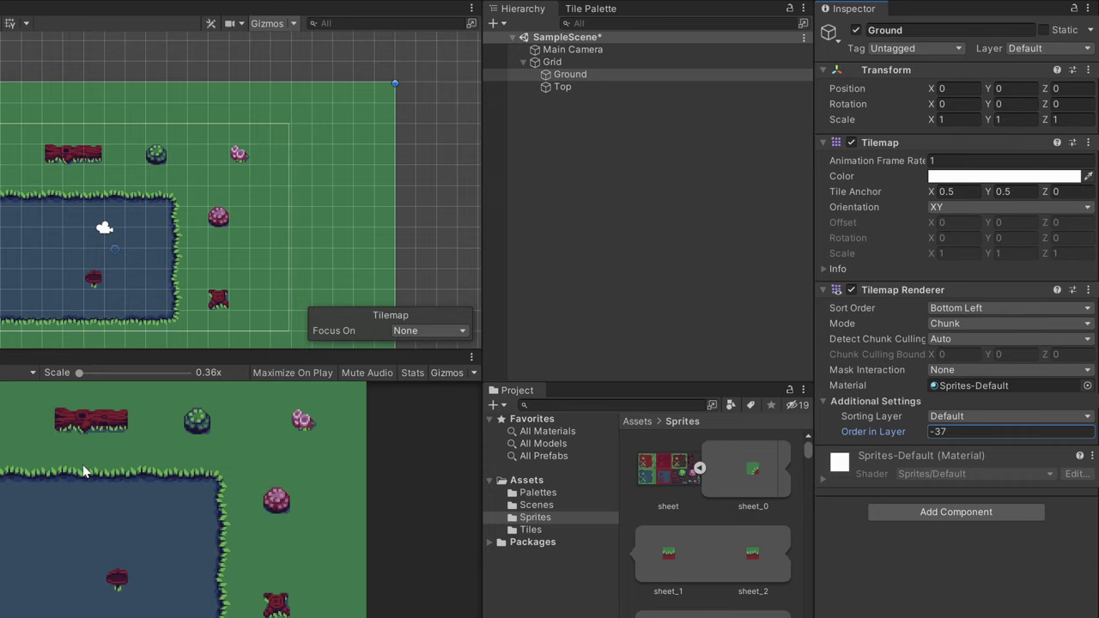
Step: Add a Tilemap Collider 2D component to the Top tilemap
click(562, 87)
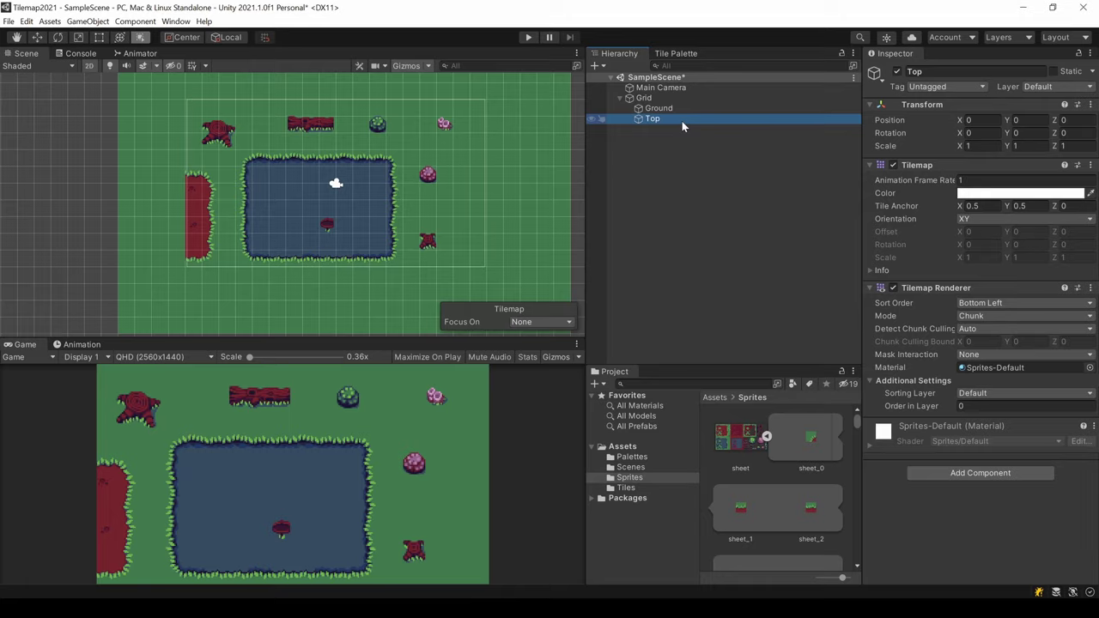
click(681, 121)
click(941, 443)
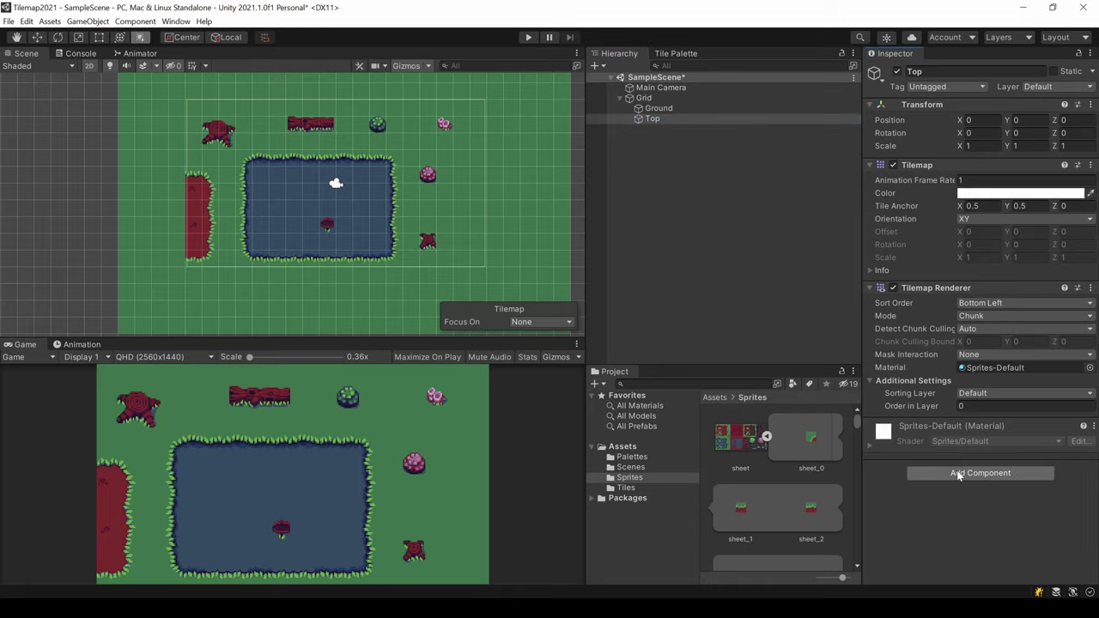
click(958, 473)
text(tile)
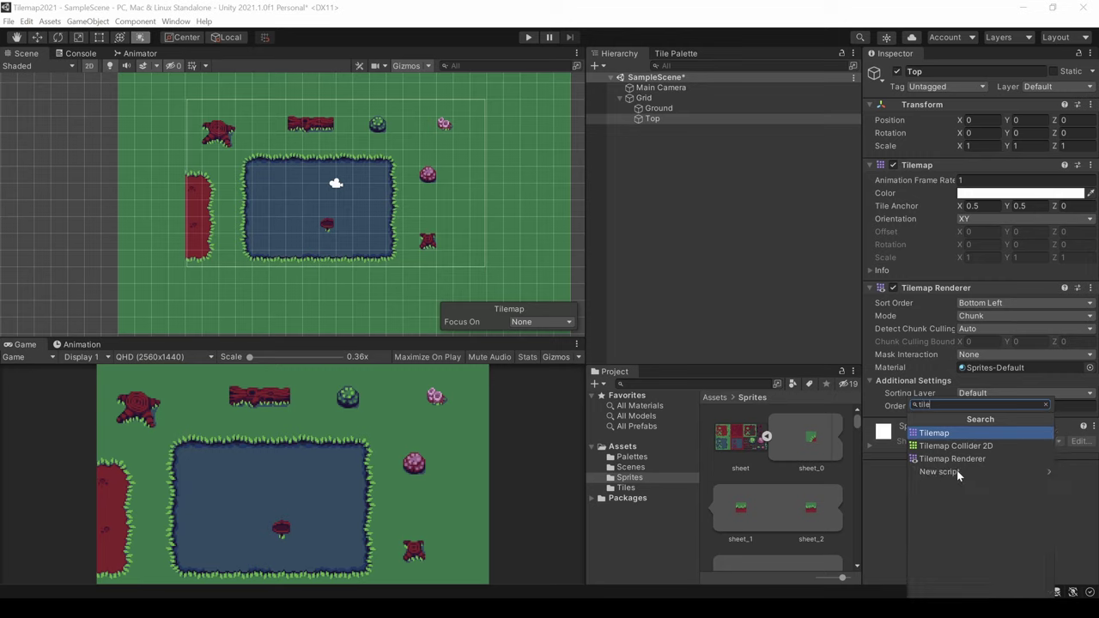
click(954, 446)
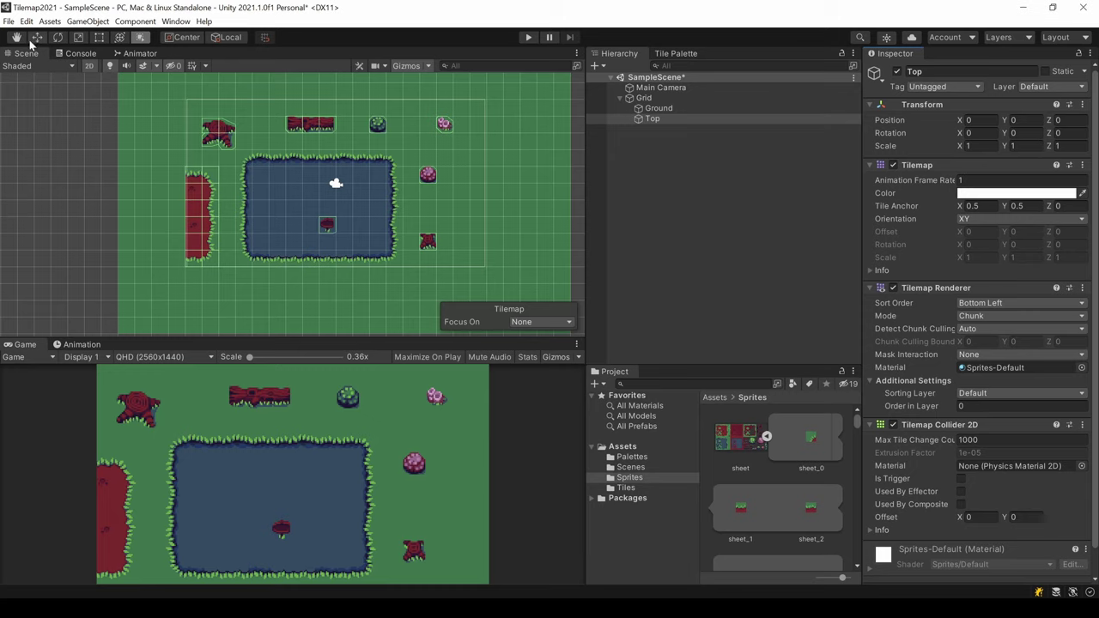
Step: Erase the strip of red ground with the grassy edge beside the pond from the Top tilemap
click(17, 38)
scroll(249, 129, up, 3)
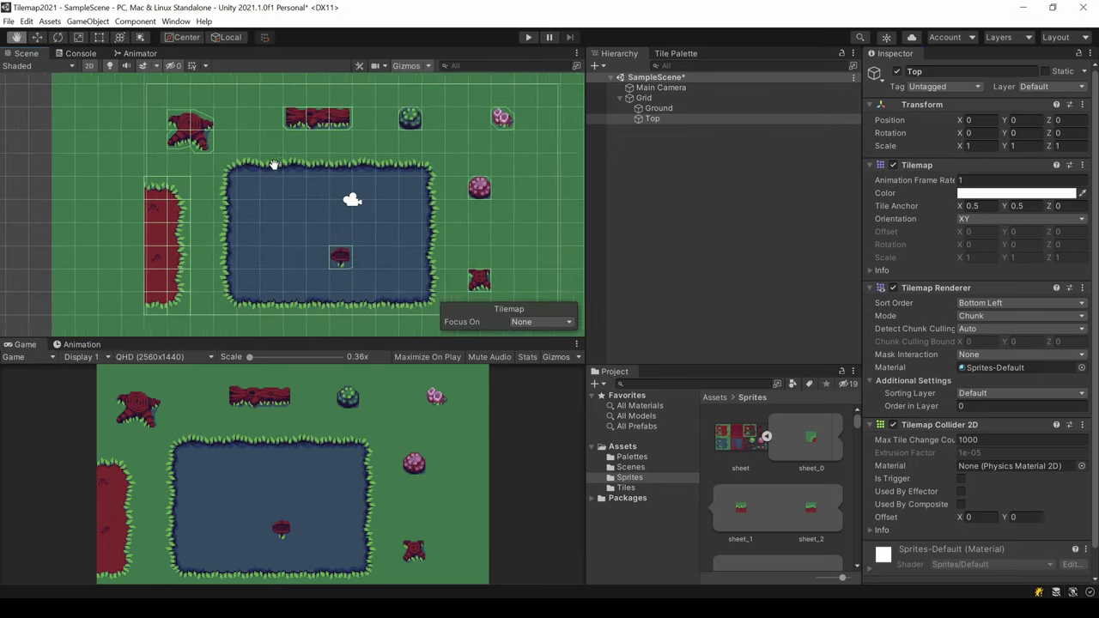
drag(273, 163, 233, 155)
scroll(247, 160, up, 1)
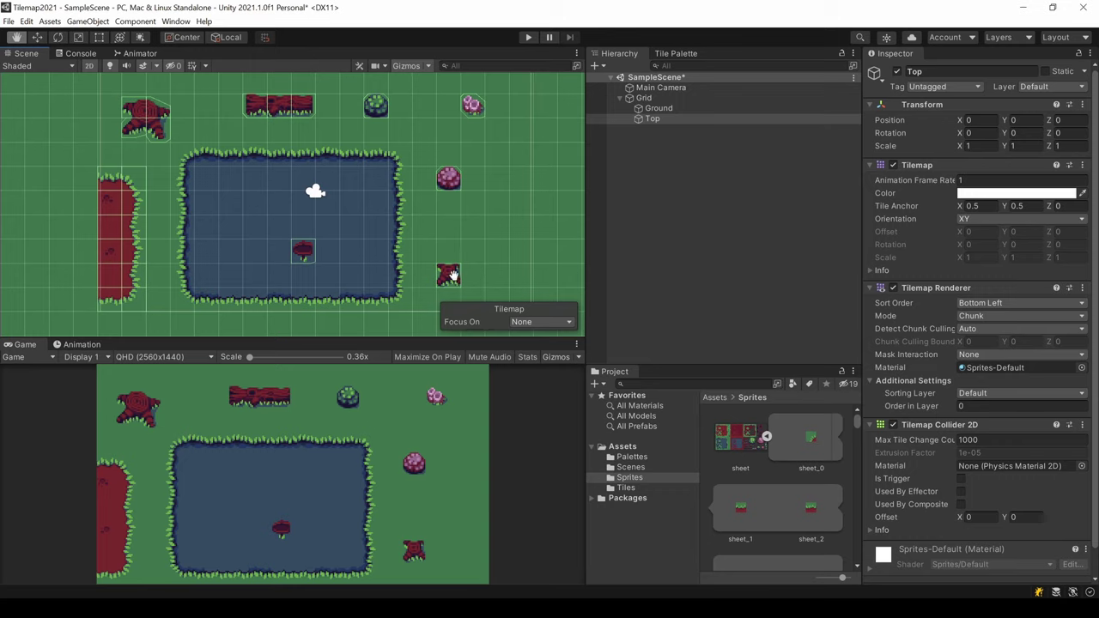
mouse_move(451, 274)
mouse_down()
mouse_move(426, 258)
mouse_move(437, 274)
mouse_up()
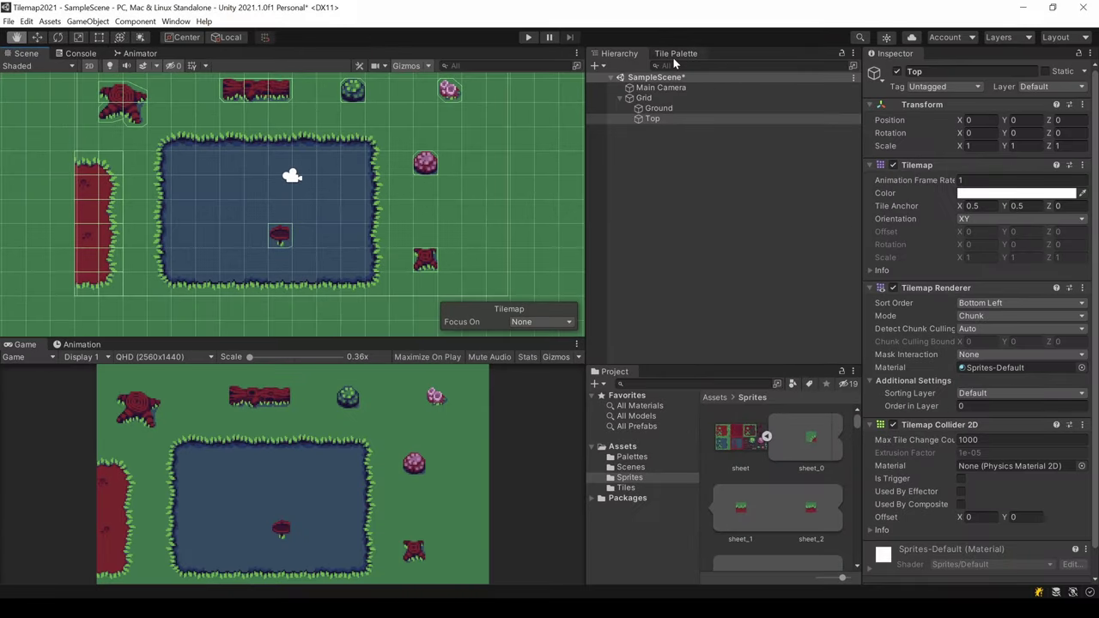
click(674, 54)
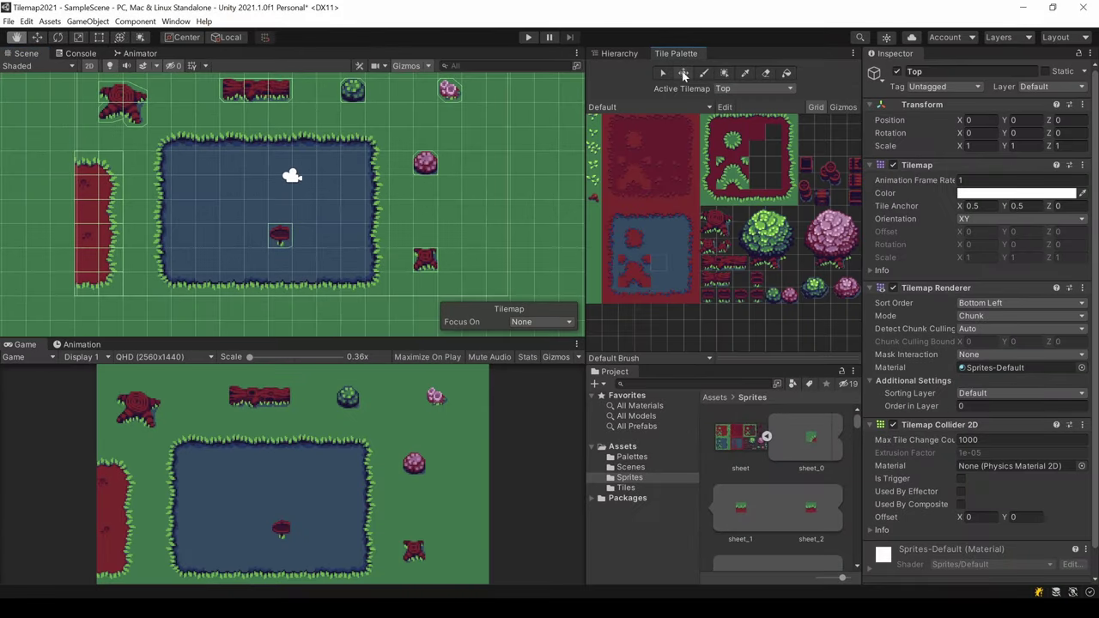
click(764, 74)
mouse_move(93, 165)
mouse_down()
mouse_move(94, 264)
mouse_move(118, 169)
mouse_up()
Step: Add a Composite Collider 2D component to the Top tilemap
scroll(120, 174, down, 2)
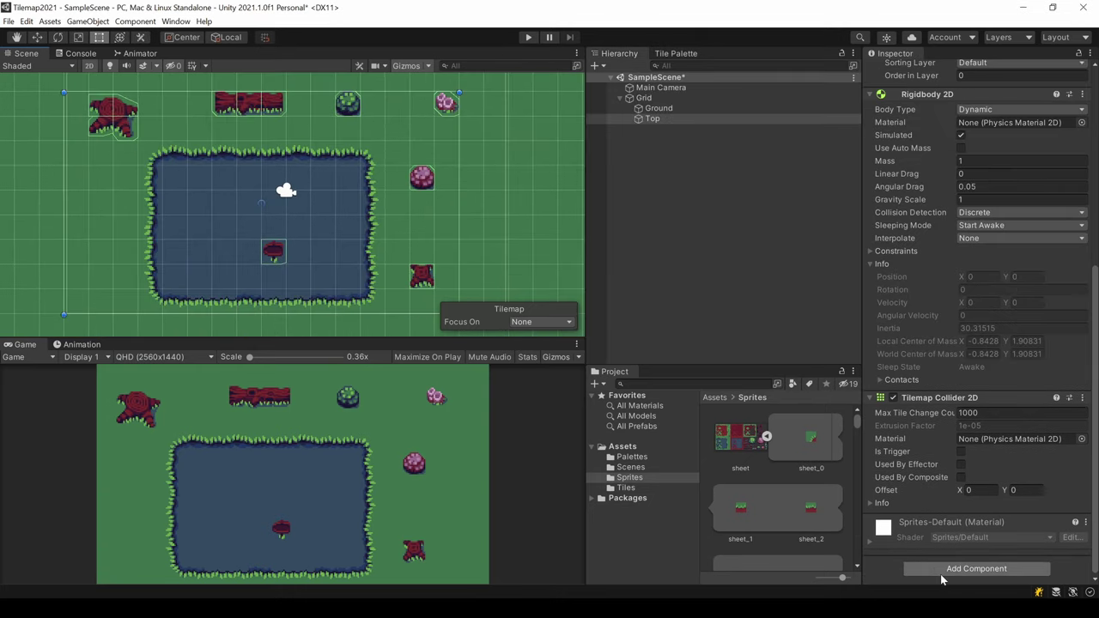
click(941, 573)
text(comp)
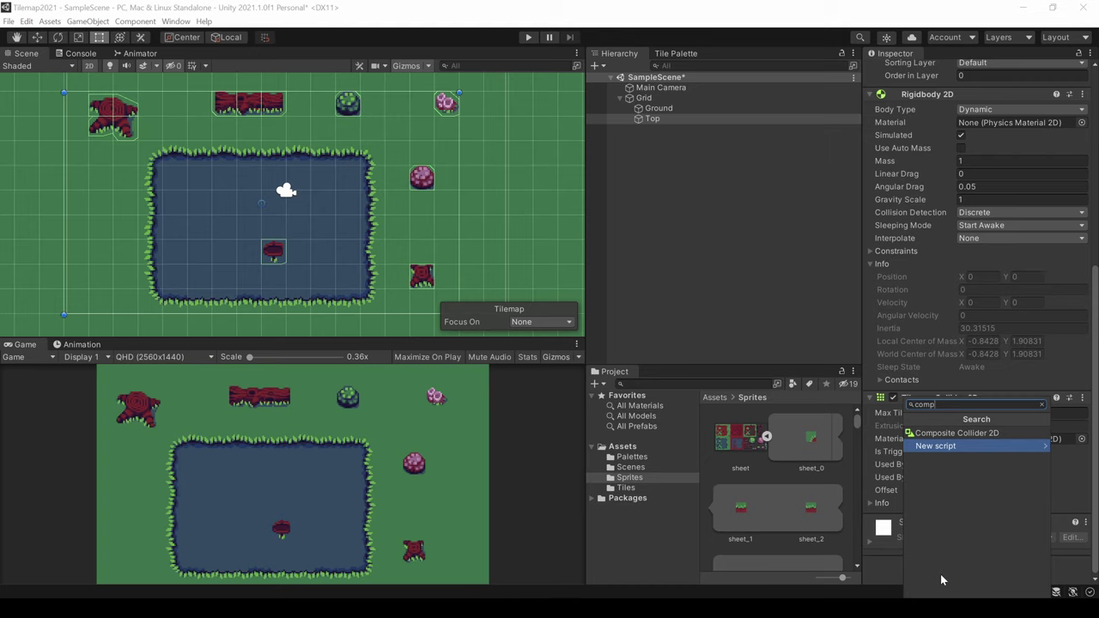
key(Up)
key(Return)
scroll(970, 506, down, 3)
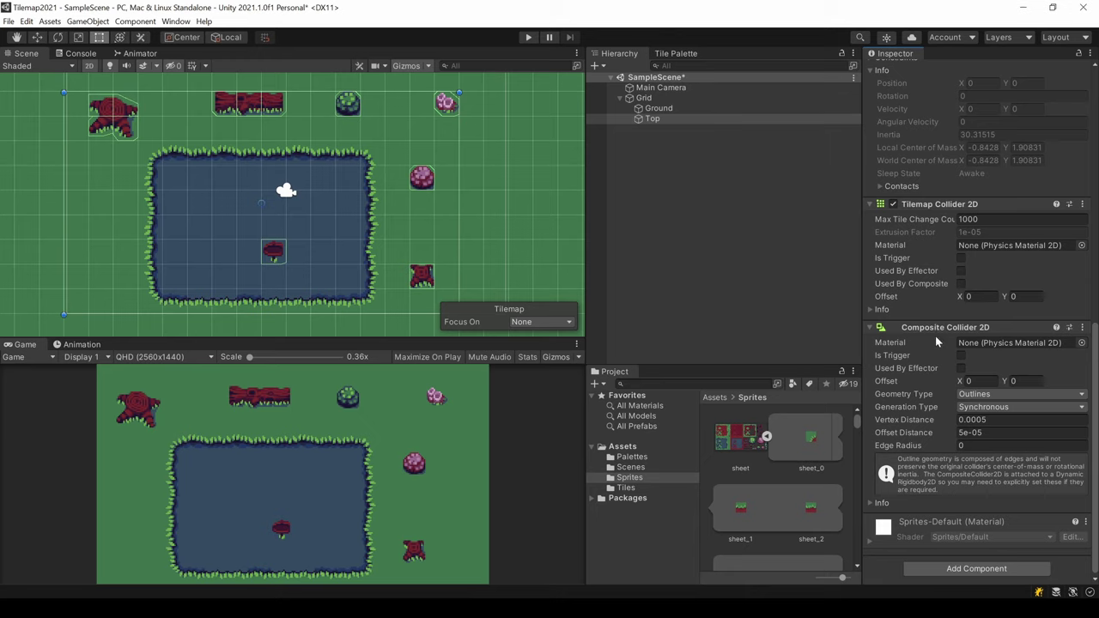
Step: Set the Top tilemap's Rigidbody 2D body type to Static and enable Used By Composite on its Tilemap Collider 2D
scroll(933, 341, up, 5)
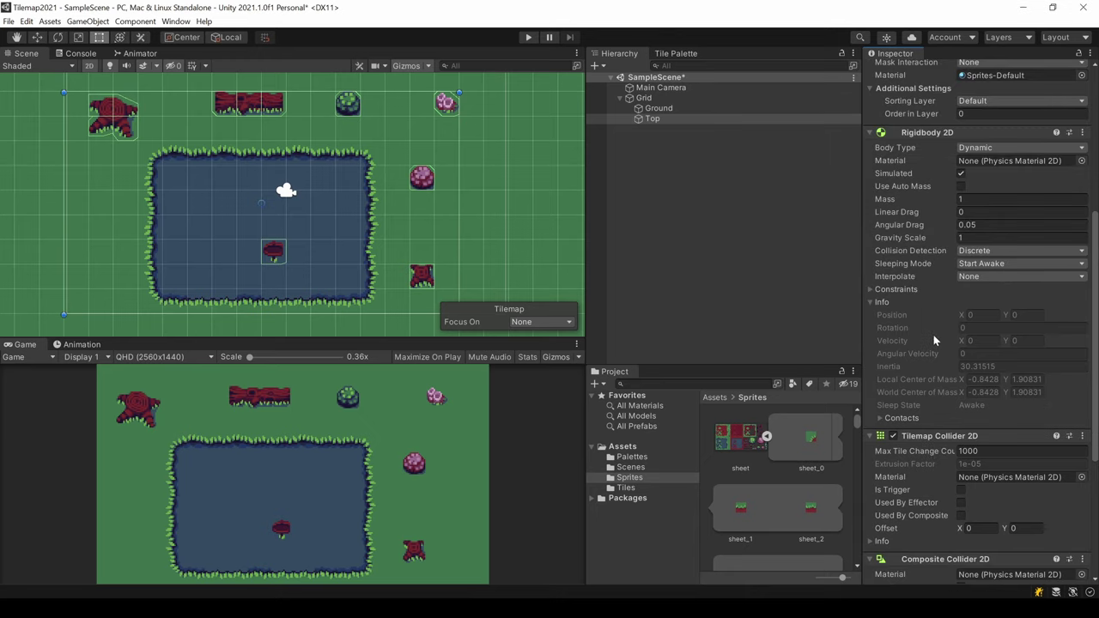
click(987, 147)
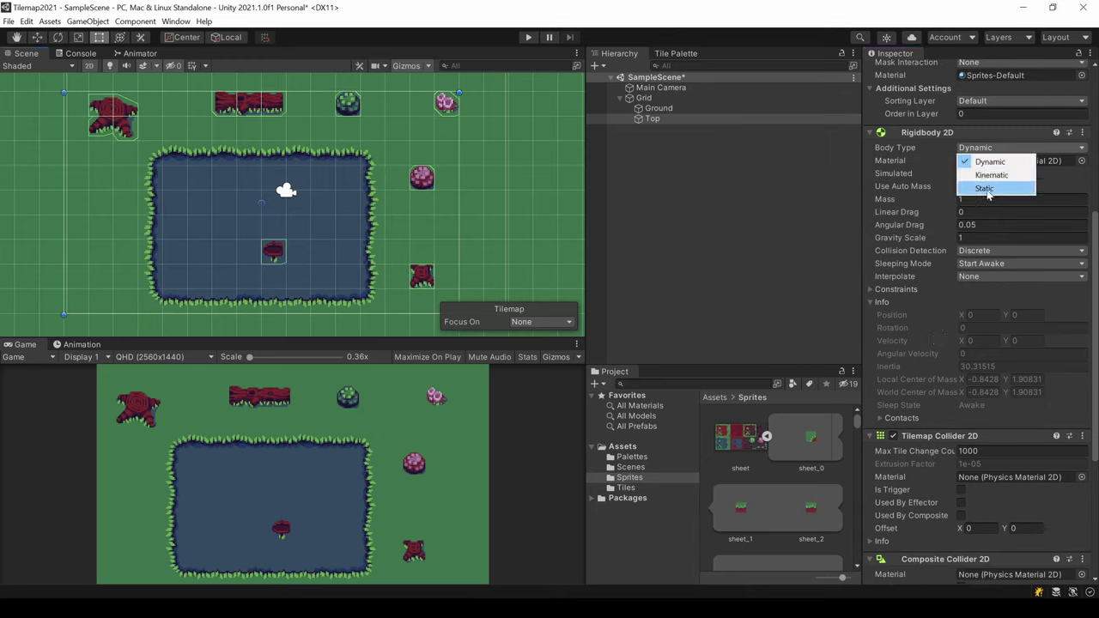
click(986, 188)
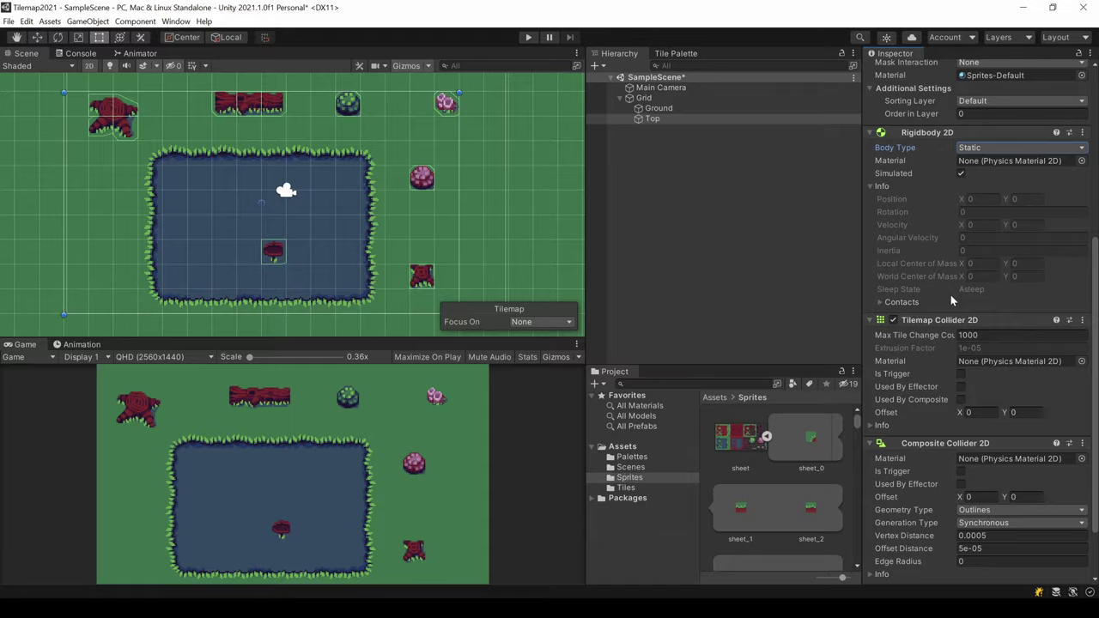
scroll(949, 293, down, 3)
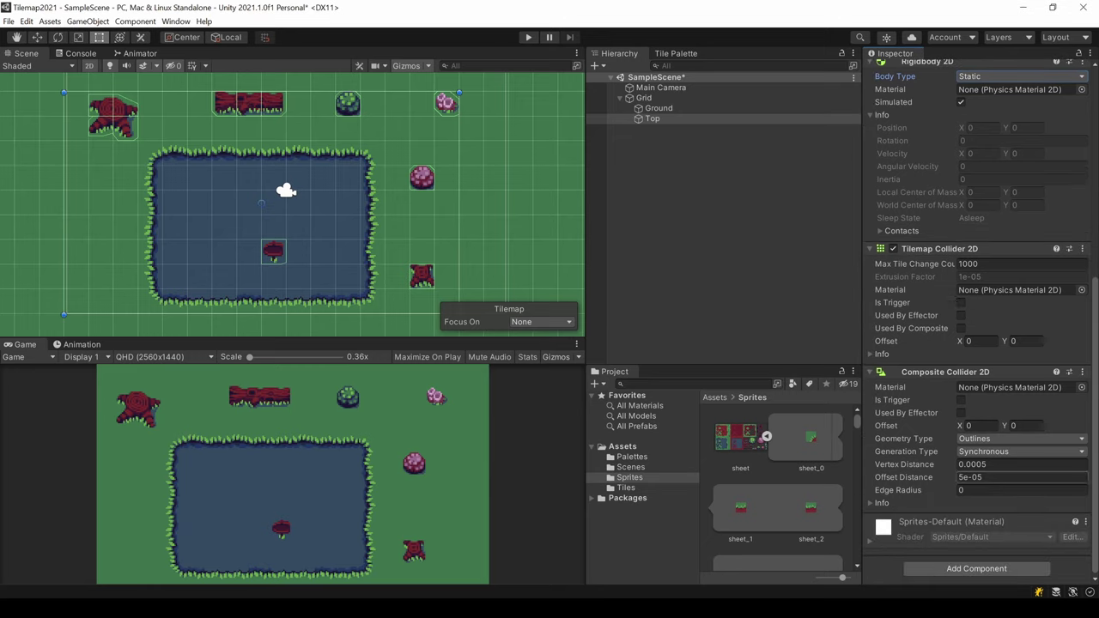
click(961, 328)
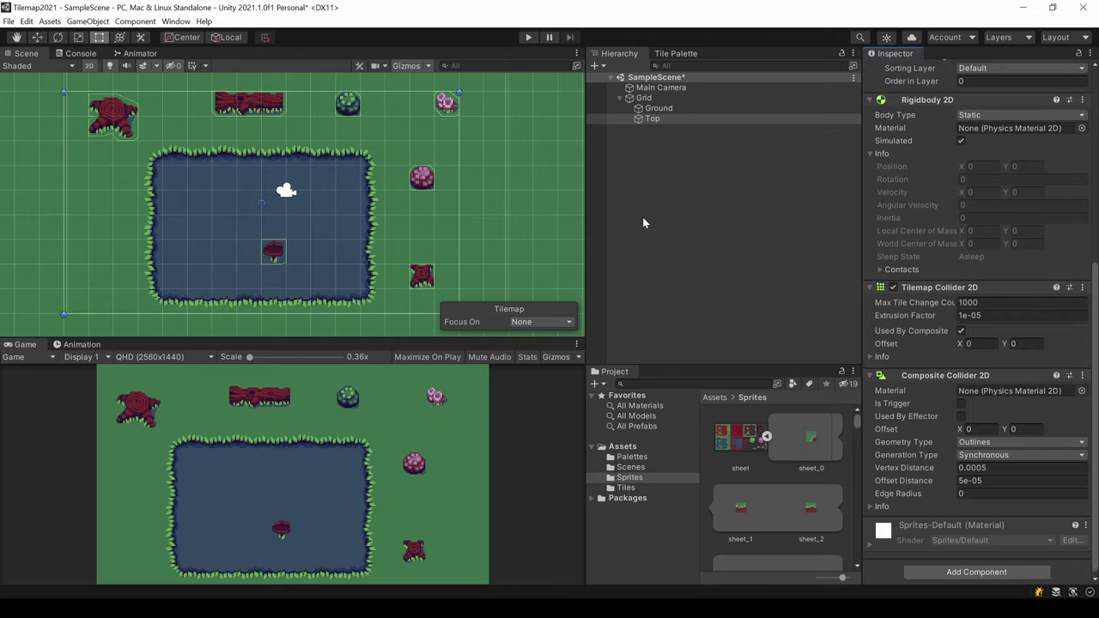
Step: Examine the composite collider outlines around the log and other props on the Top tilemap, and select the Ground tilemap
scroll(297, 107, up, 4)
scroll(294, 107, up, 3)
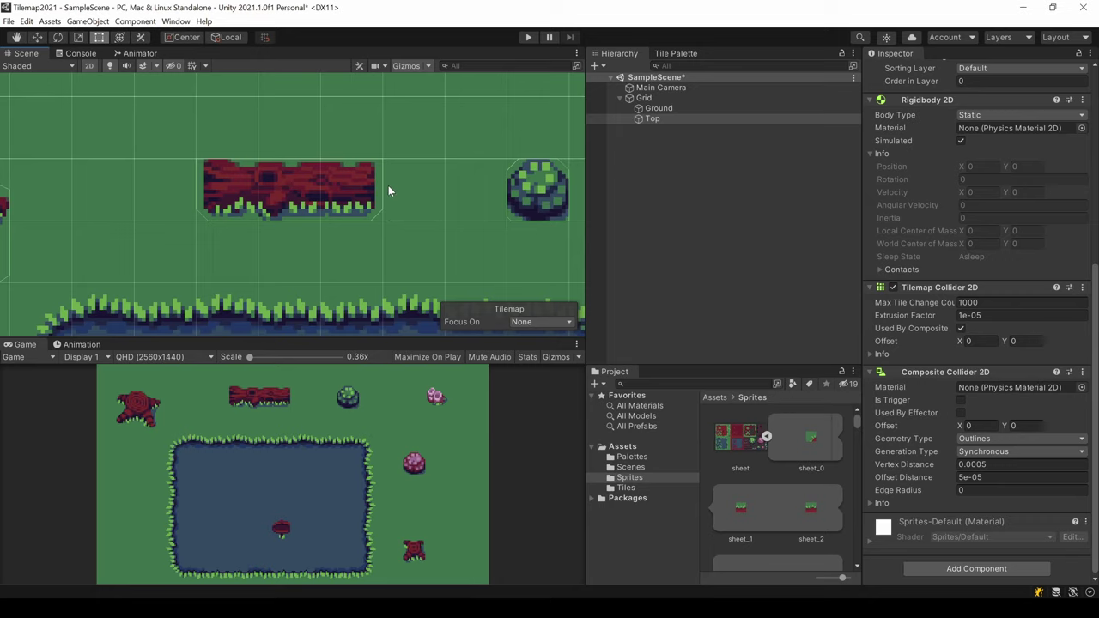
scroll(388, 191, down, 4)
middle_drag(413, 258, 322, 145)
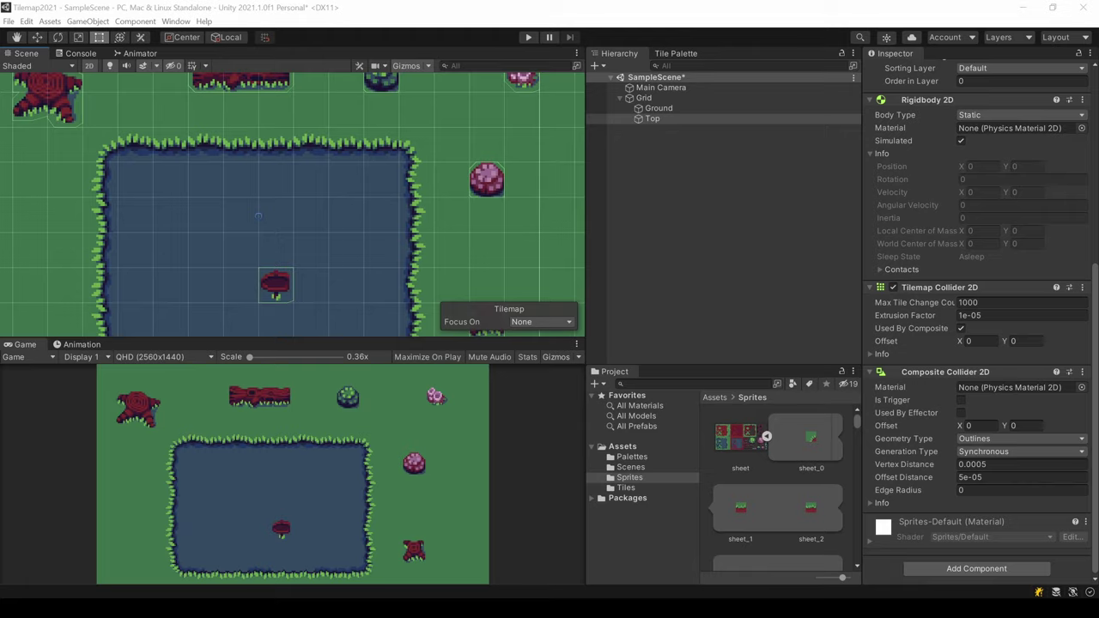
scroll(112, 192, down, 4)
middle_drag(372, 311, 407, 314)
scroll(405, 313, down, 2)
scroll(367, 259, down, 2)
click(356, 257)
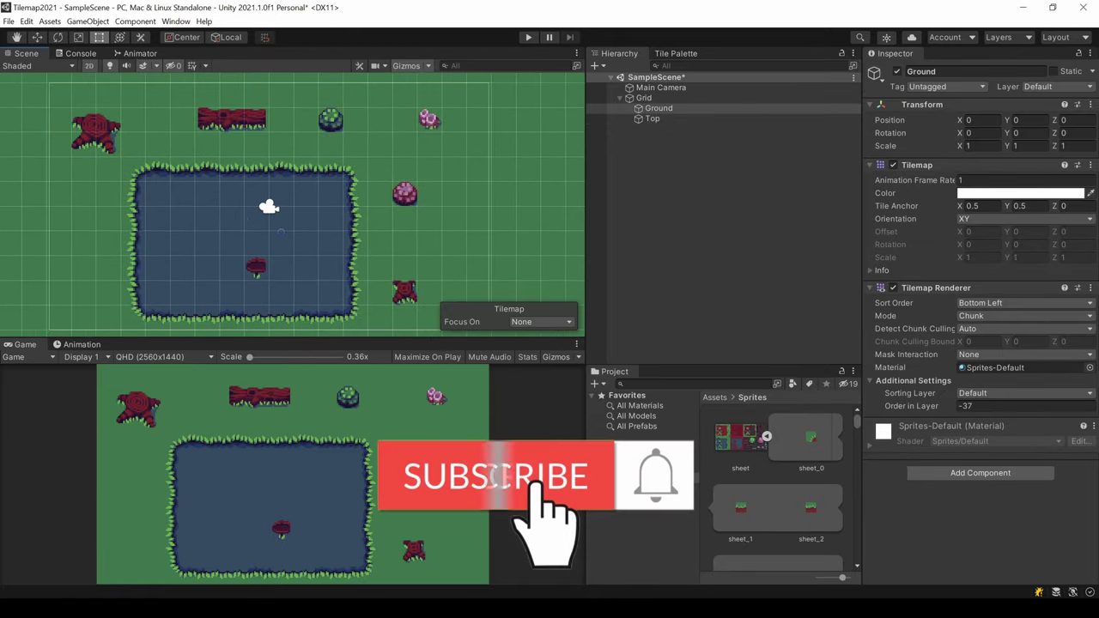